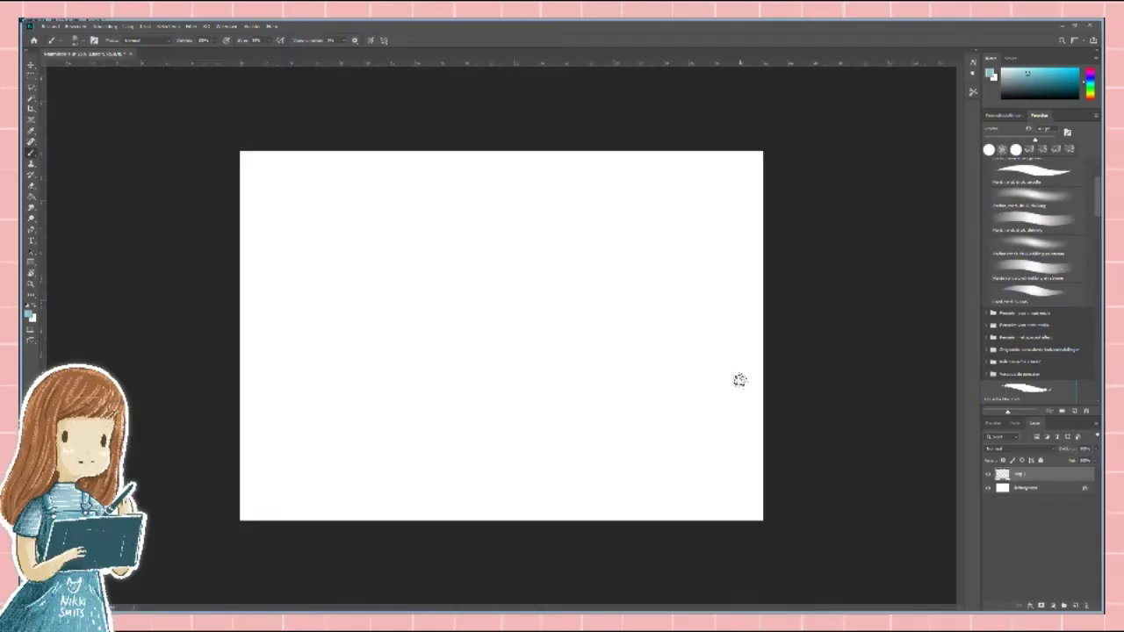
Paint wavy light-blue strokes across the lower left, top right and bottom right of the canvas.
left_click_drag(263, 505, 450, 365)
left_click_drag(356, 518, 528, 369)
left_click_drag(439, 518, 542, 453)
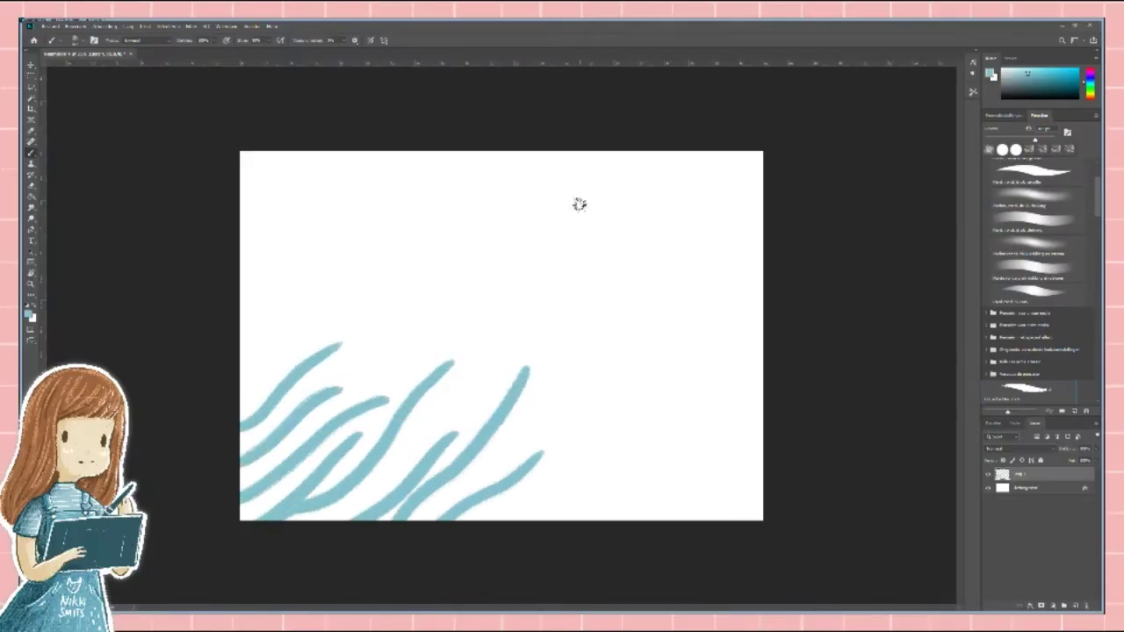
left_click_drag(242, 369, 380, 276)
left_click_drag(566, 152, 625, 212)
left_click_drag(625, 153, 647, 219)
left_click_drag(678, 153, 687, 241)
left_click_drag(716, 153, 752, 251)
mouse_move(505, 518)
left_mouse_down()
mouse_move(635, 426)
mouse_move(608, 352)
left_mouse_up()
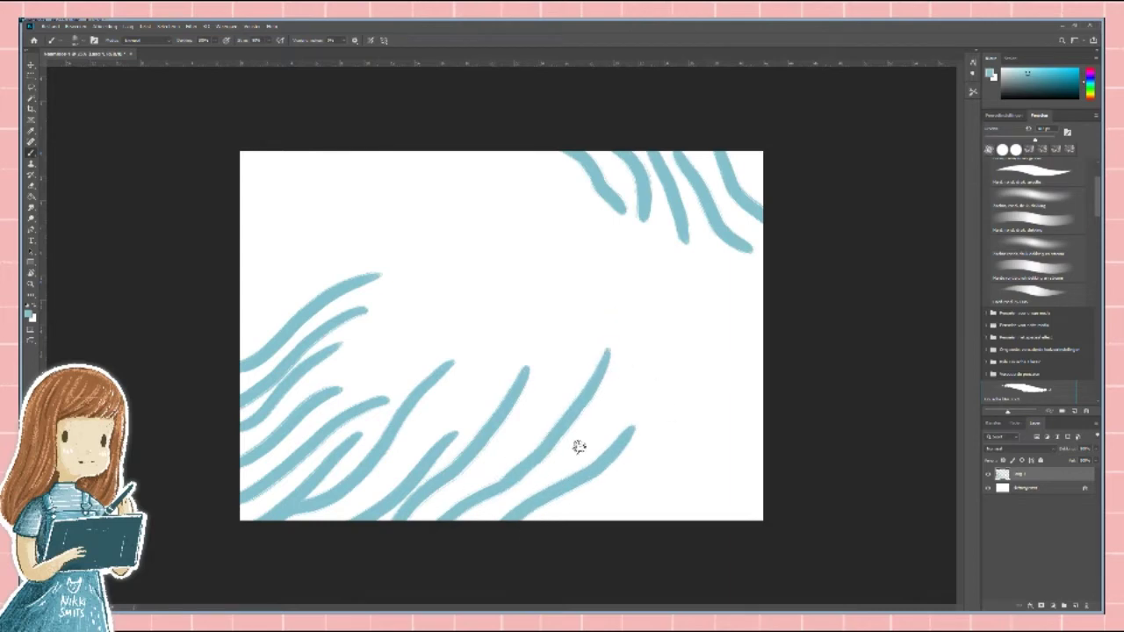
Add long wavy blue strokes across the top and more through the canvas centre.
left_click_drag(597, 518, 744, 379)
left_click_drag(241, 263, 471, 237)
left_click_drag(242, 207, 456, 209)
left_click_drag(351, 369, 518, 300)
left_click_drag(430, 426, 523, 341)
left_click_drag(557, 351, 600, 323)
left_click_drag(242, 184, 546, 215)
left_click_drag(501, 153, 590, 220)
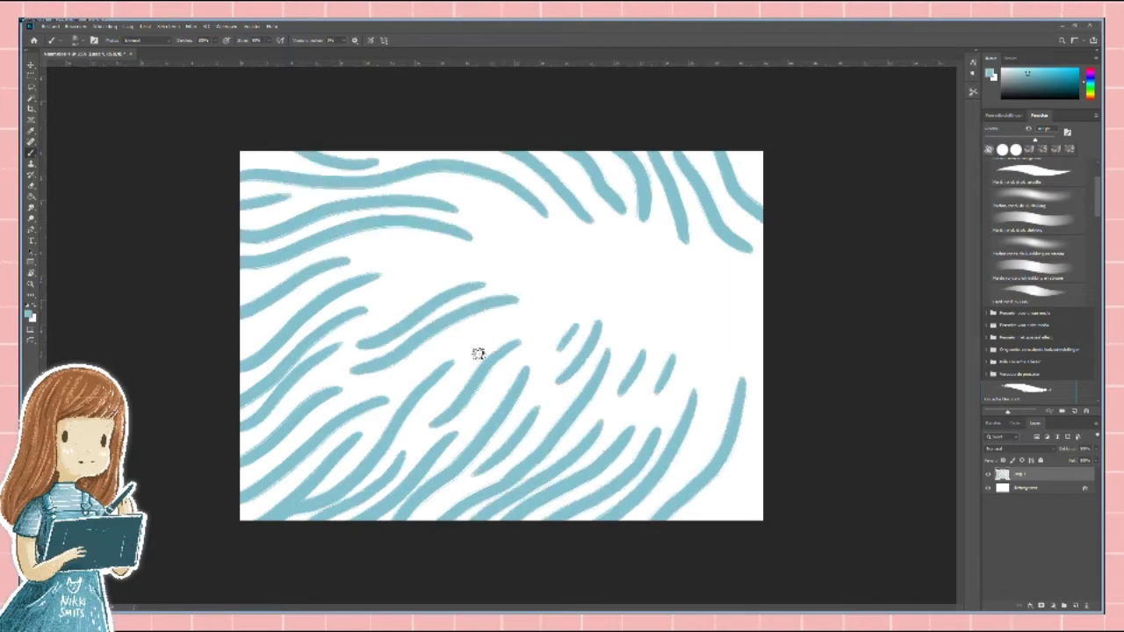
left_click_drag(685, 518, 762, 409)
Fill the remaining gaps with blue strokes, fade the layer to 30% opacity, and add a new layer.
left_click_drag(478, 200, 531, 250)
left_click_drag(406, 277, 455, 274)
left_click_drag(566, 255, 619, 299)
left_click_drag(606, 250, 662, 291)
left_click_drag(721, 362, 727, 423)
key("3")
key("ctrl+shift+alt+n")
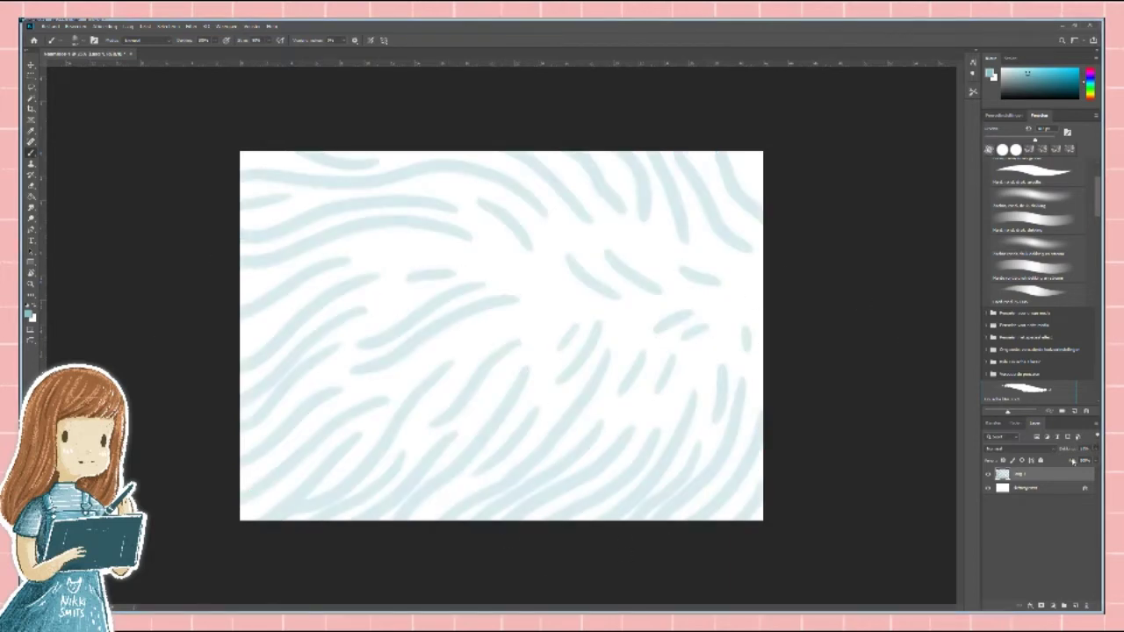
Sketch the girl's head, torso and arms with a long curved fish tail and scalloped fin.
mouse_move(581, 248)
left_mouse_down()
mouse_move(562, 279)
mouse_move(575, 308)
left_mouse_up()
mouse_move(562, 250)
left_mouse_down()
mouse_move(553, 303)
mouse_move(576, 309)
mouse_move(499, 383)
mouse_move(571, 360)
mouse_move(608, 367)
mouse_move(581, 369)
left_mouse_up()
left_click_drag(549, 373, 376, 396)
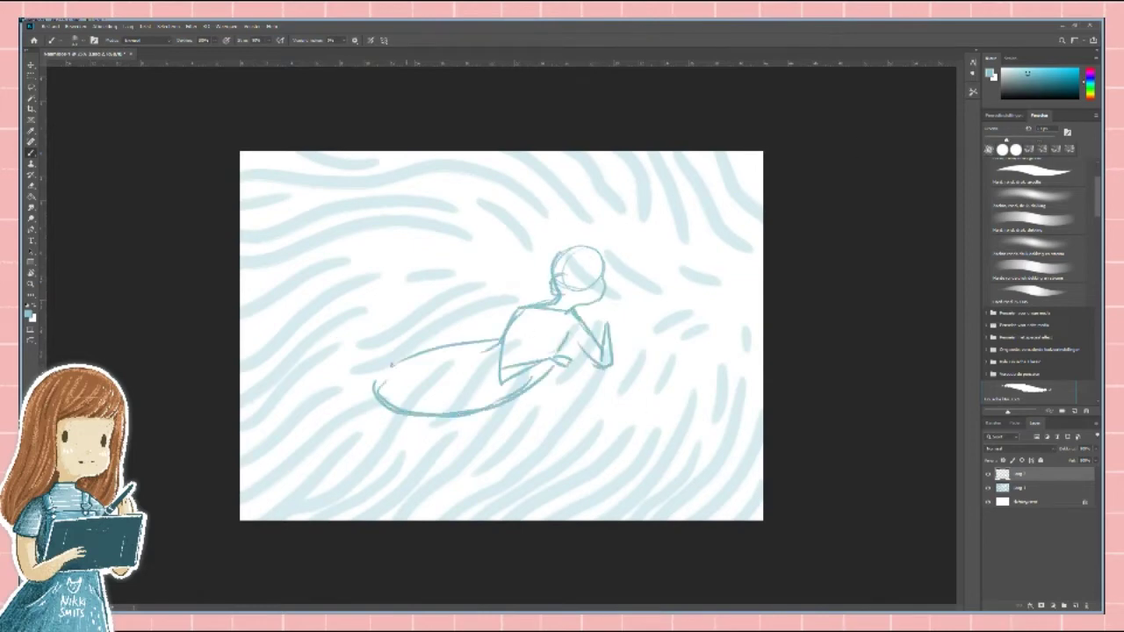
mouse_move(485, 338)
left_mouse_down()
mouse_move(501, 405)
mouse_move(544, 365)
left_mouse_up()
left_click_drag(350, 367, 373, 419)
left_click_drag(465, 327, 493, 332)
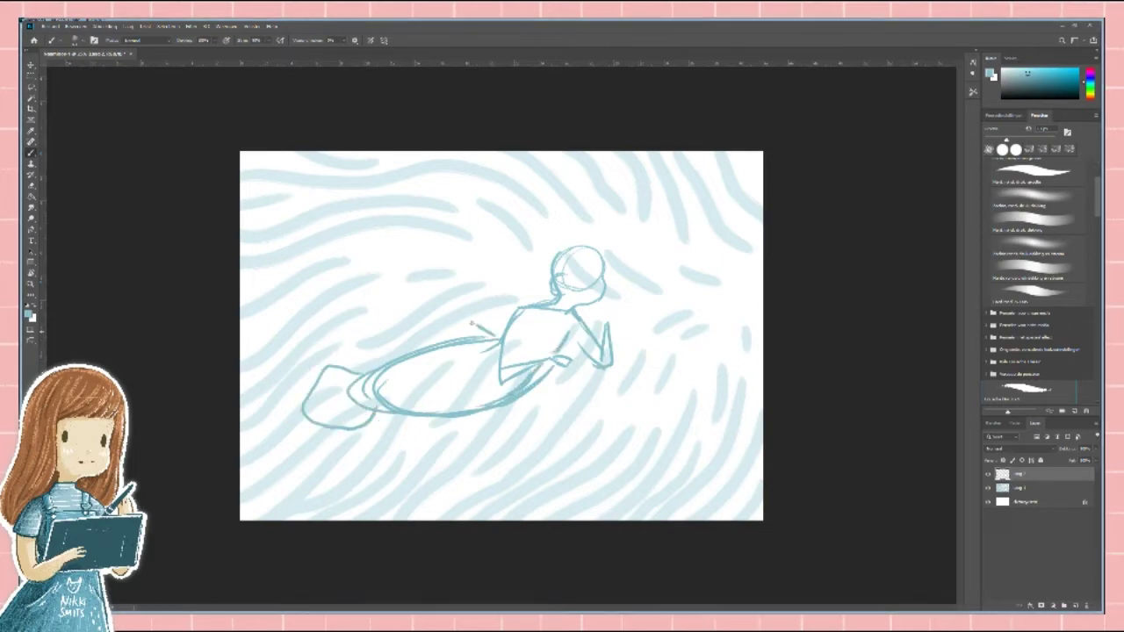
left_click_drag(379, 360, 434, 342)
left_click_drag(393, 419, 504, 404)
Sketch a large fish to the girl's right with back, belly, mouth, eye and fins.
left_click_drag(627, 255, 734, 322)
left_click_drag(667, 243, 762, 230)
left_click_drag(632, 303, 763, 307)
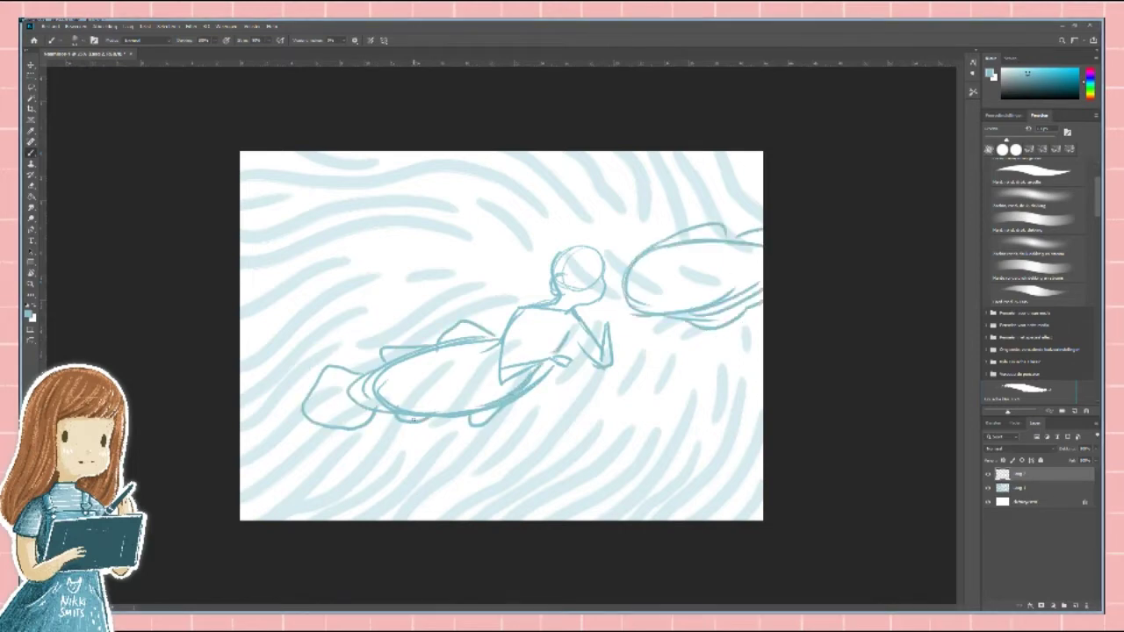
left_click_drag(639, 252, 625, 283)
left_click_drag(657, 260, 660, 311)
mouse_move(615, 318)
left_mouse_down()
mouse_move(608, 363)
mouse_move(481, 406)
left_mouse_up()
Erase and redraw the girl's torso and arm, adding a hand under her chin, flowing hair and face details.
key("e")
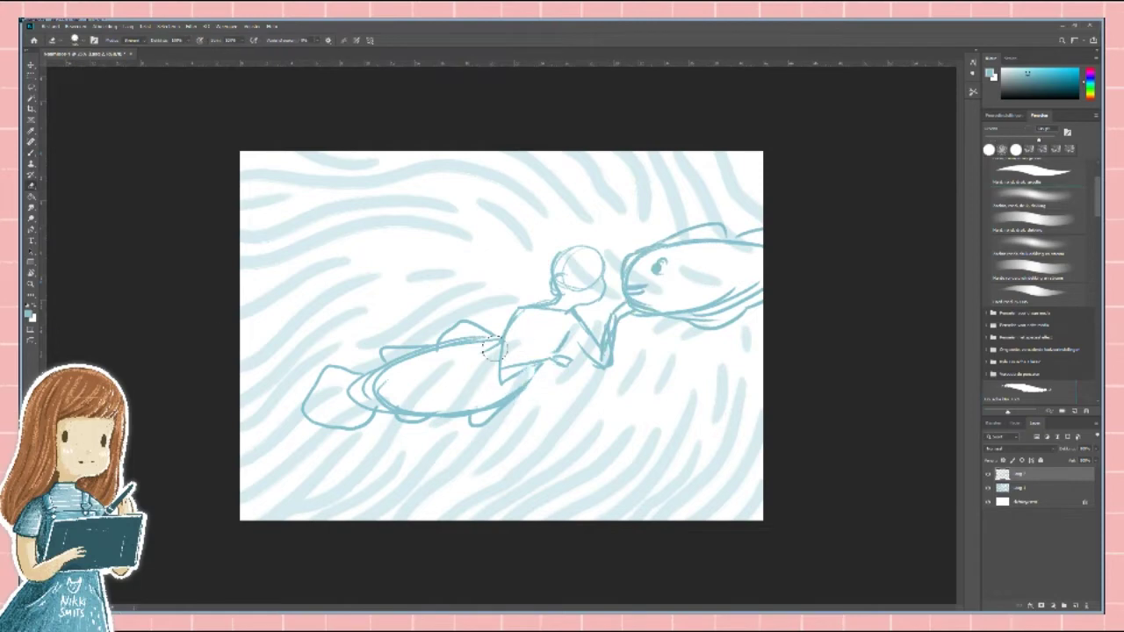
left_click_drag(532, 307, 478, 360)
key("b")
mouse_move(597, 260)
left_mouse_down()
mouse_move(558, 289)
mouse_move(599, 289)
left_mouse_up()
mouse_move(533, 307)
left_mouse_down()
mouse_move(501, 363)
mouse_move(553, 362)
left_mouse_up()
mouse_move(526, 334)
left_mouse_down()
mouse_move(519, 383)
mouse_move(571, 353)
left_mouse_up()
left_click_drag(572, 341, 604, 363)
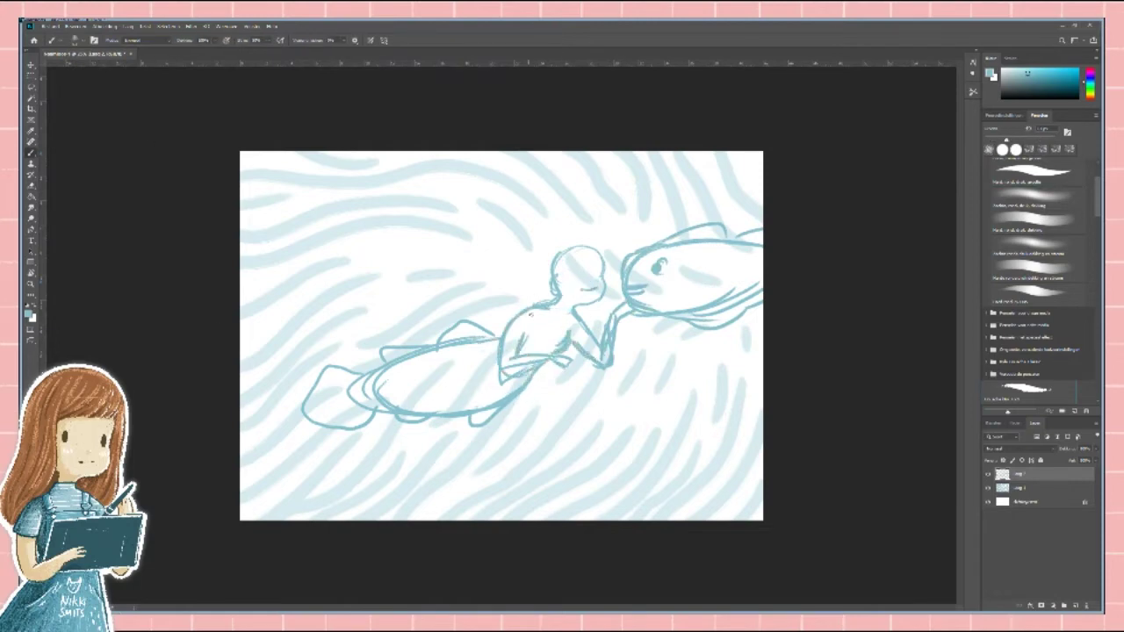
left_click_drag(539, 252, 502, 279)
left_click_drag(615, 279, 586, 312)
left_click_drag(541, 263, 609, 263)
mouse_move(572, 246)
left_mouse_down()
mouse_move(575, 279)
mouse_move(557, 294)
left_mouse_up()
left_click_drag(543, 288, 531, 297)
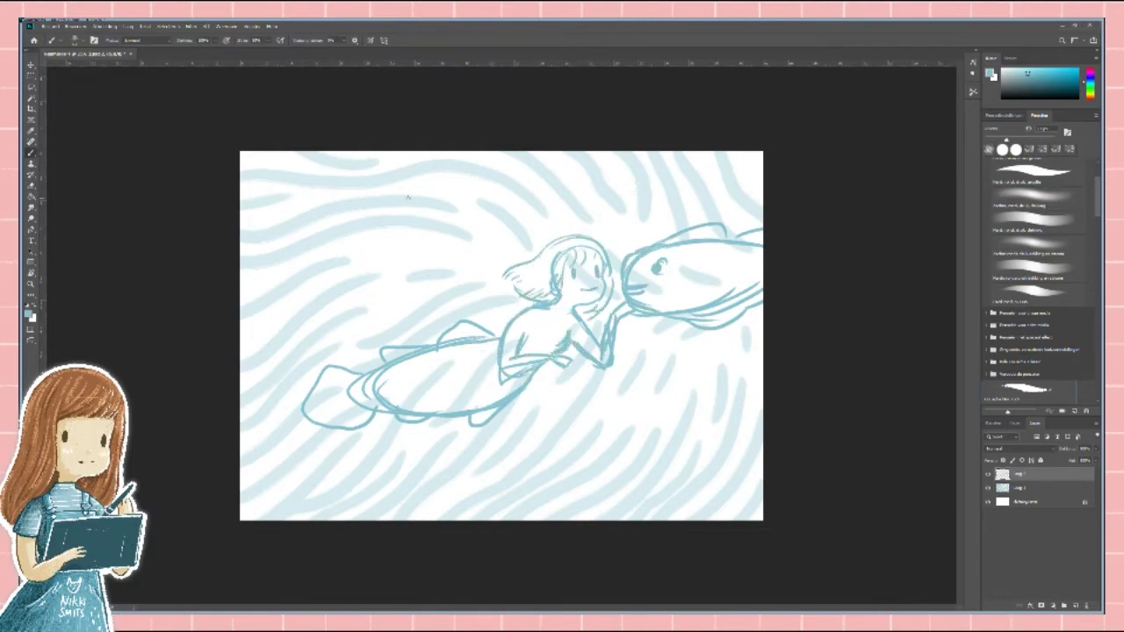
Sketch a fish at the top left with back, belly and fins.
mouse_move(408, 196)
left_mouse_down()
mouse_move(332, 200)
mouse_move(336, 253)
mouse_move(242, 201)
left_mouse_up()
left_click_drag(426, 175, 307, 184)
left_click_drag(264, 256, 450, 247)
left_click_drag(277, 185, 333, 193)
left_click_drag(322, 278, 411, 280)
left_click_drag(413, 211, 450, 264)
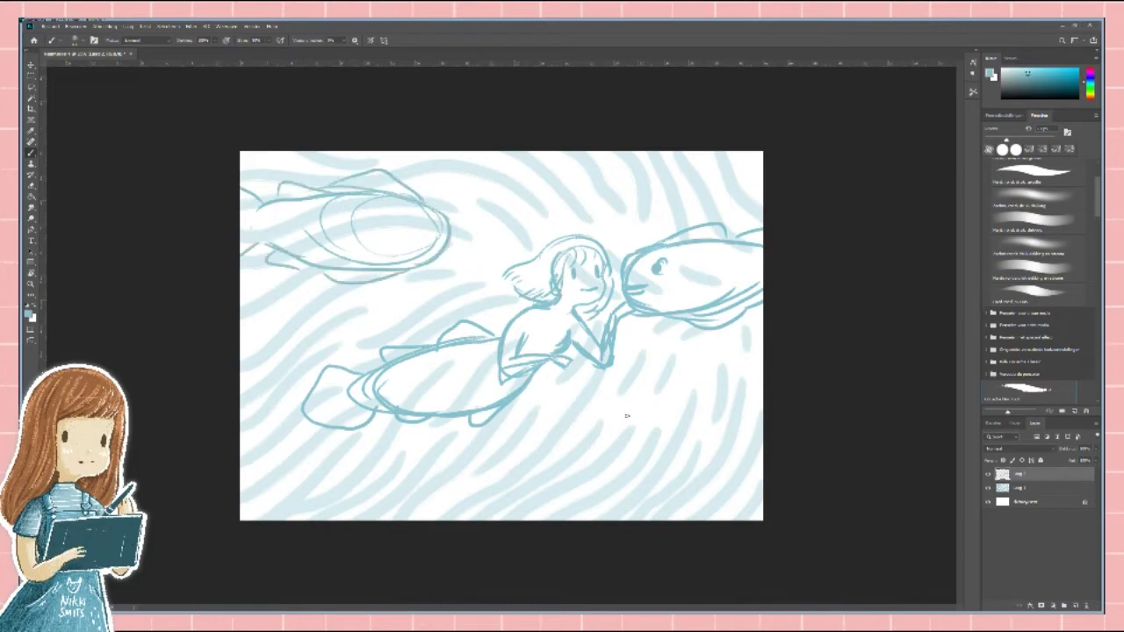
Sketch a fish in the lower middle with its body outline and fins.
left_click_drag(676, 439, 518, 457)
left_click_drag(594, 413, 474, 439)
left_click_drag(579, 430, 443, 474)
left_click_drag(645, 466, 584, 478)
key("l")
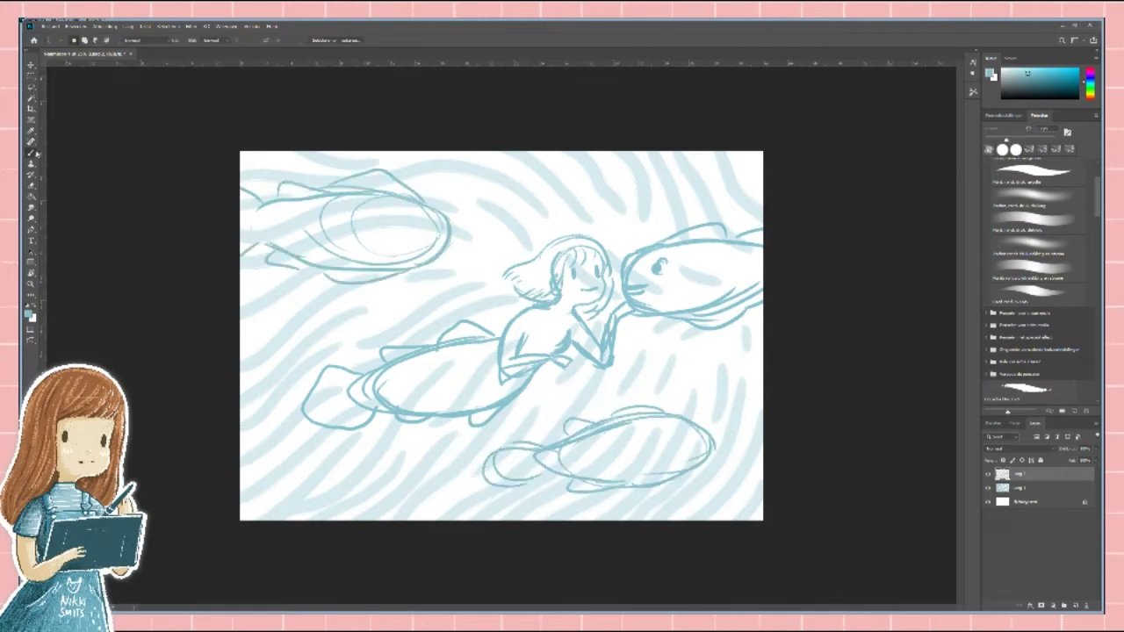
left_click(33, 153)
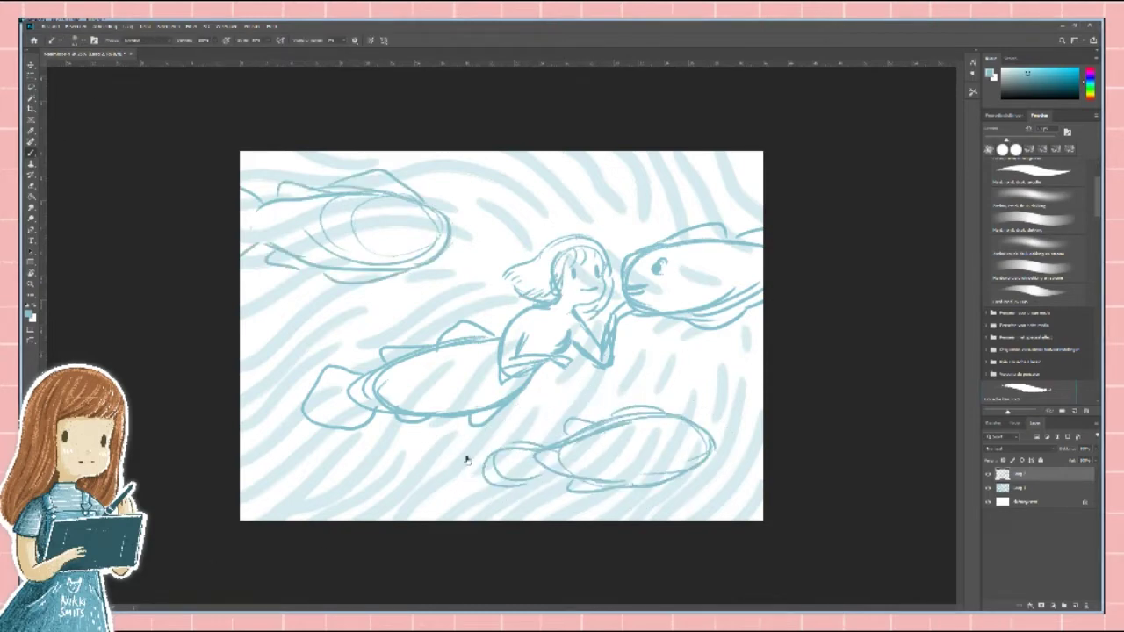
Paste the clownfish reference photo and move it to the canvas's left side.
key("v")
key("ctrl+v")
left_click_drag(483, 354, 292, 344)
Fade the sketch layers to 30% opacity and add a new layer for inking.
key("3")
key("ctrl+shift+alt+n")
key("b")
Ink the right fish's outline, mouth, eye, gills, fins, tail and dark body stripes.
mouse_move(623, 274)
left_mouse_down()
mouse_move(733, 238)
mouse_move(657, 313)
mouse_move(762, 298)
left_mouse_up()
mouse_move(620, 283)
left_mouse_down()
mouse_move(677, 276)
mouse_move(674, 297)
left_mouse_up()
mouse_move(692, 242)
left_mouse_down()
mouse_move(699, 299)
mouse_move(746, 237)
mouse_move(751, 294)
left_mouse_up()
mouse_move(664, 315)
left_mouse_down()
mouse_move(699, 325)
mouse_move(743, 313)
mouse_move(669, 322)
left_mouse_up()
key("e")
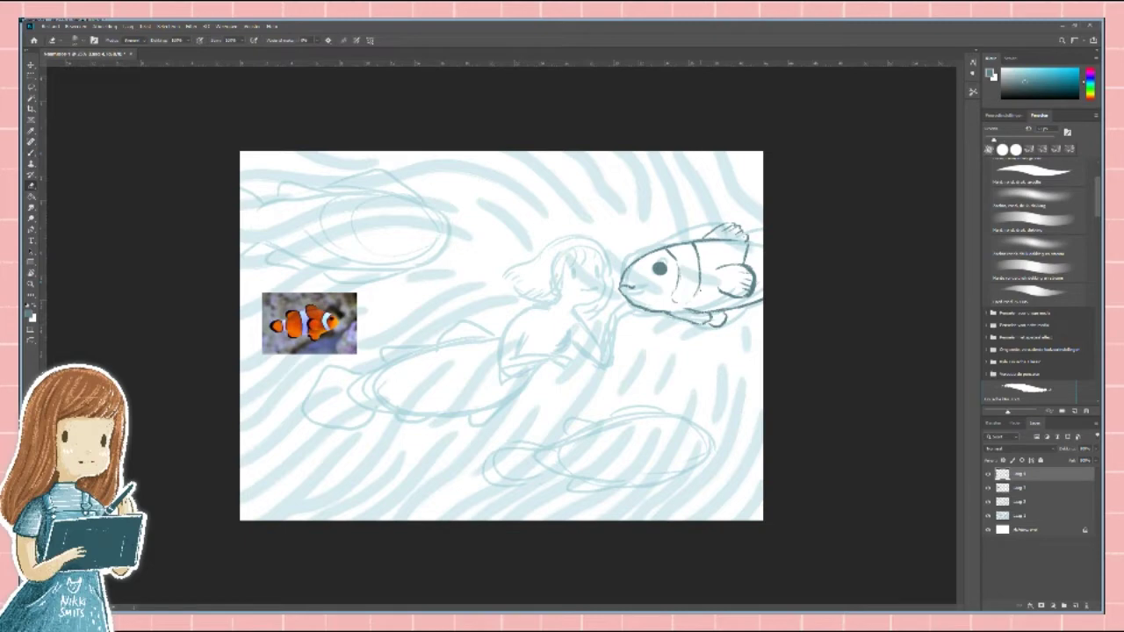
key("b")
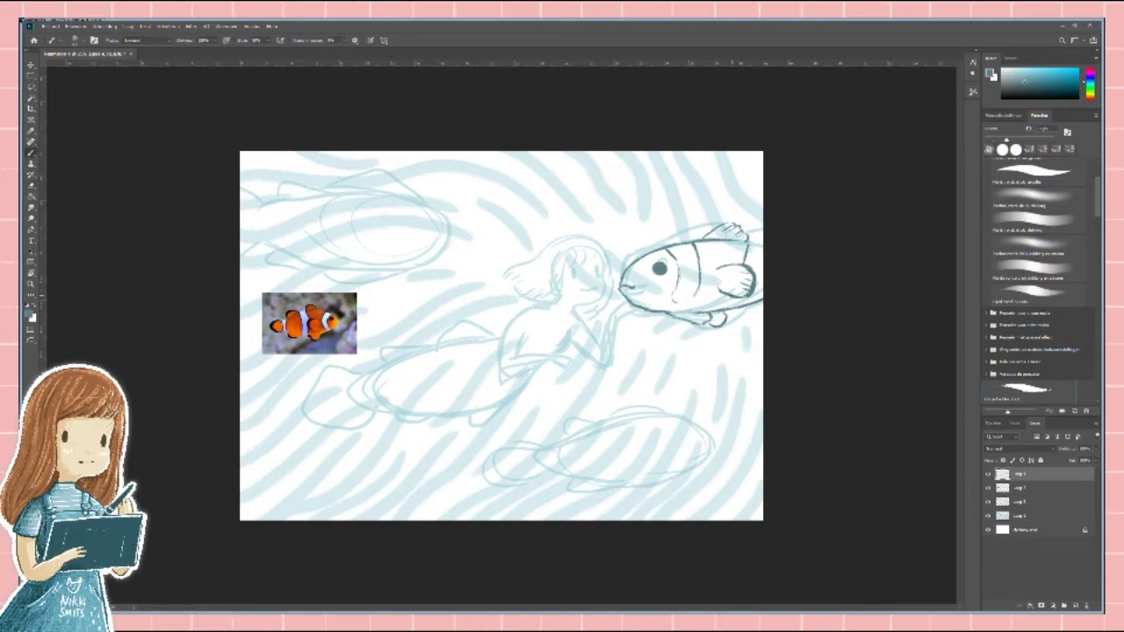
left_click_drag(708, 313, 725, 325)
left_click_drag(732, 281, 746, 293)
left_click_drag(678, 260, 673, 299)
left_click_drag(692, 244, 699, 297)
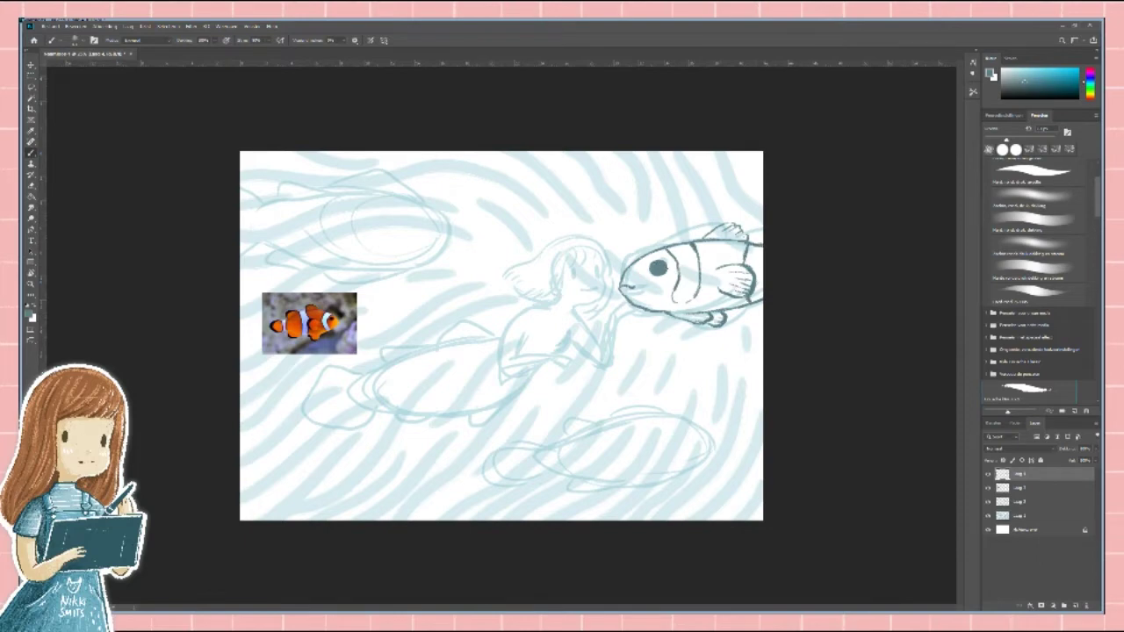
Ink the lower fish's body outline, erasing and lightening parts of the top-right edge.
mouse_move(529, 452)
left_mouse_down()
mouse_move(594, 430)
mouse_move(606, 481)
mouse_move(481, 449)
mouse_move(537, 450)
mouse_move(532, 442)
left_mouse_up()
key("e")
key("b")
left_click_drag(685, 443, 700, 465)
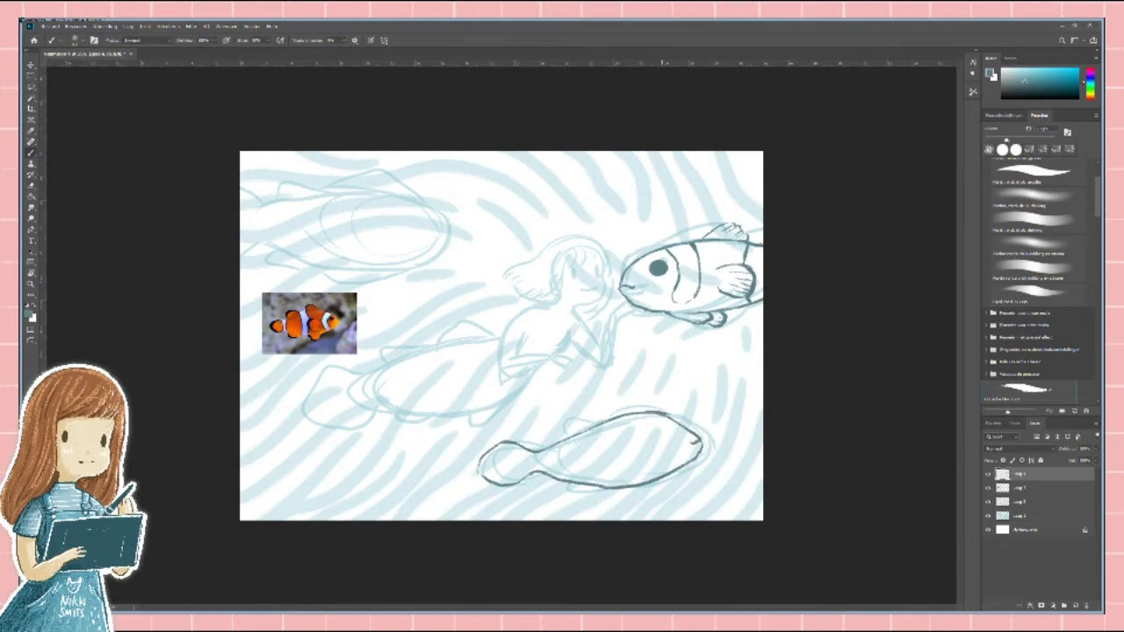
left_click_drag(667, 416, 697, 439)
key("e")
mouse_move(627, 413)
left_mouse_down()
mouse_move(697, 441)
mouse_move(613, 404)
mouse_move(602, 423)
left_mouse_up()
key("b")
Ink the lower fish's eye, dorsal fin, ribbed pectoral fin and gill band behind the eye.
mouse_move(615, 404)
left_mouse_down()
mouse_move(629, 416)
mouse_move(611, 474)
left_mouse_up()
mouse_move(615, 476)
left_mouse_down()
mouse_move(650, 469)
mouse_move(639, 457)
mouse_move(639, 467)
left_mouse_up()
left_click_drag(613, 467, 643, 478)
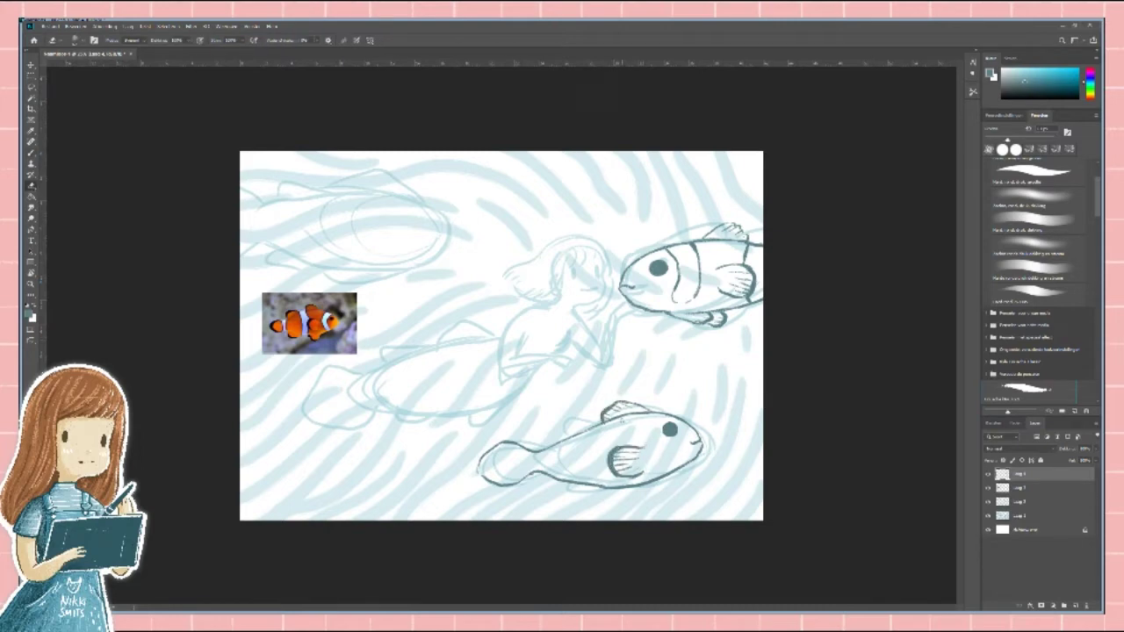
left_click_drag(657, 427, 667, 469)
left_click_drag(647, 434, 639, 464)
left_click_drag(644, 414, 641, 439)
left_click_drag(641, 434, 670, 473)
key("e")
key("b")
Ink the lower fish's tail shape, tail-base lines, dorsal and belly fins, and stripes.
left_click_drag(483, 445, 494, 481)
mouse_move(511, 441)
left_mouse_down()
mouse_move(483, 455)
mouse_move(530, 474)
left_mouse_up()
mouse_move(544, 447)
left_mouse_down()
mouse_move(545, 474)
mouse_move(586, 429)
mouse_move(565, 430)
left_mouse_up()
left_click_drag(553, 481, 592, 494)
mouse_move(588, 432)
left_mouse_down()
mouse_move(593, 481)
mouse_move(613, 486)
left_mouse_up()
Lasso-select the lower fish's tail and move and stretch it into place.
key("l")
key("v")
mouse_move(544, 439)
left_mouse_down()
mouse_move(553, 464)
mouse_move(512, 461)
left_mouse_up()
key("Return")
key("ctrl+d")
key("b")
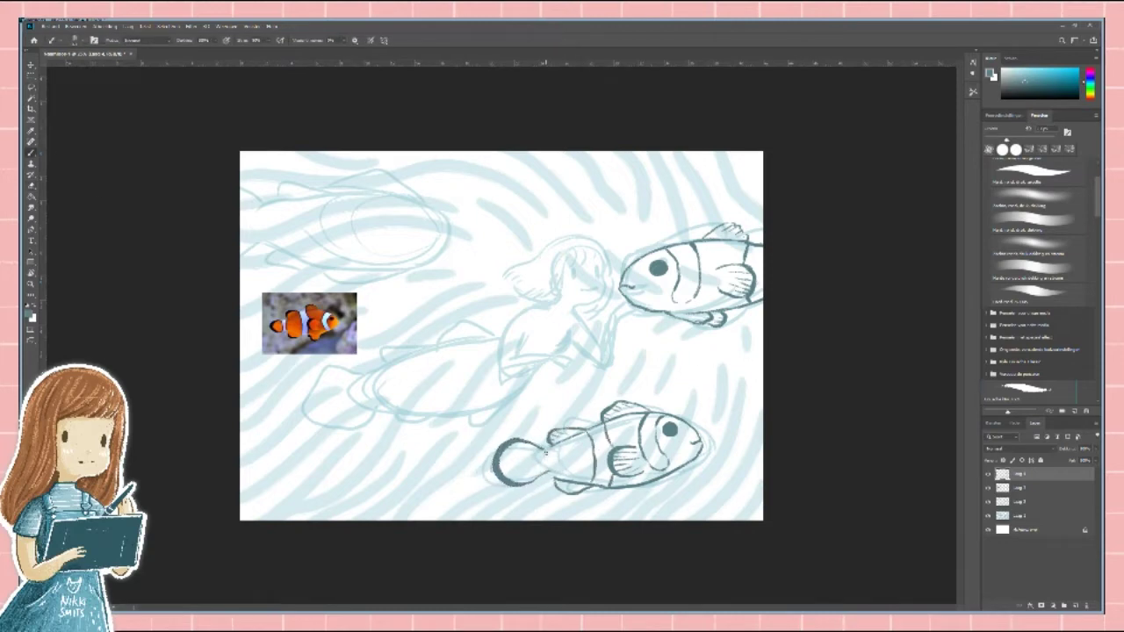
Erase a stray stroke at the tail base and redraw two vertical tail-base lines.
key("e")
left_click_drag(549, 472, 529, 482)
key("b")
left_click_drag(552, 446, 552, 478)
mouse_move(538, 442)
left_mouse_down()
mouse_move(537, 481)
mouse_move(502, 469)
left_mouse_up()
key("e")
key("b")
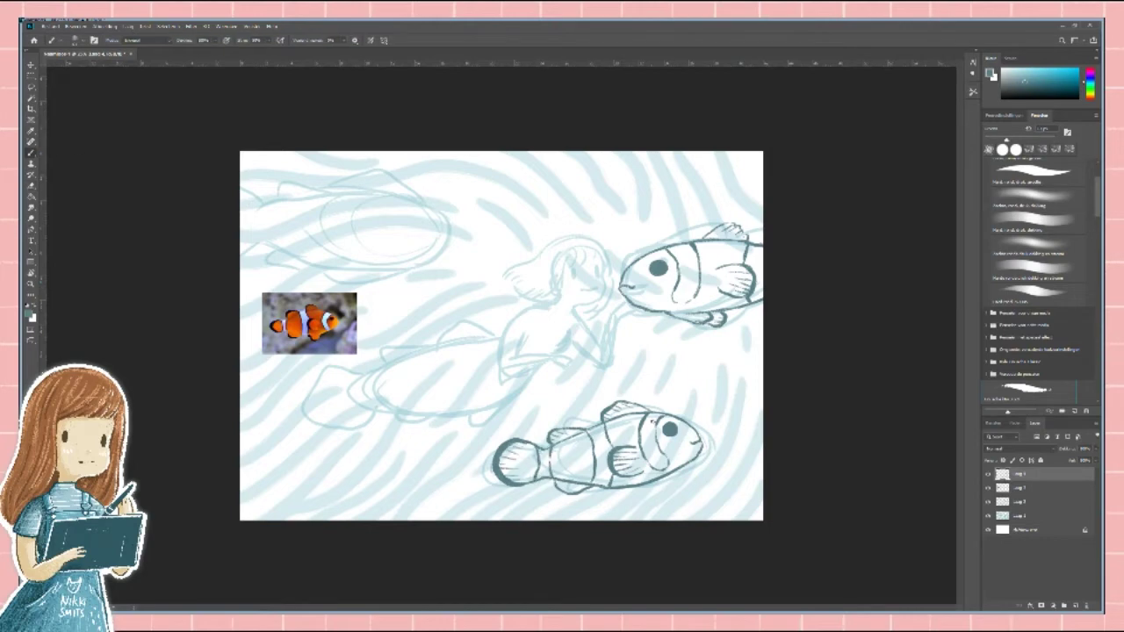
Ink the upper-left fish's head curve, eye, top and bottom body lines, and dorsal fin.
left_click_drag(402, 195, 386, 266)
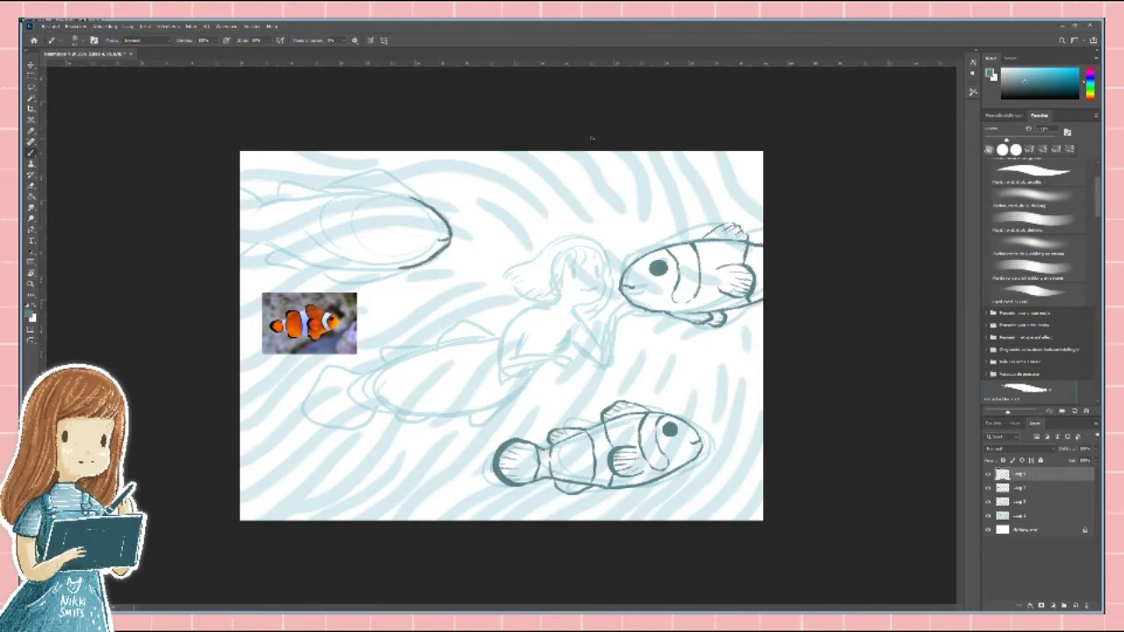
mouse_move(420, 219)
left_mouse_down()
mouse_move(429, 225)
mouse_move(240, 204)
left_mouse_up()
left_click_drag(240, 246, 406, 266)
key("e")
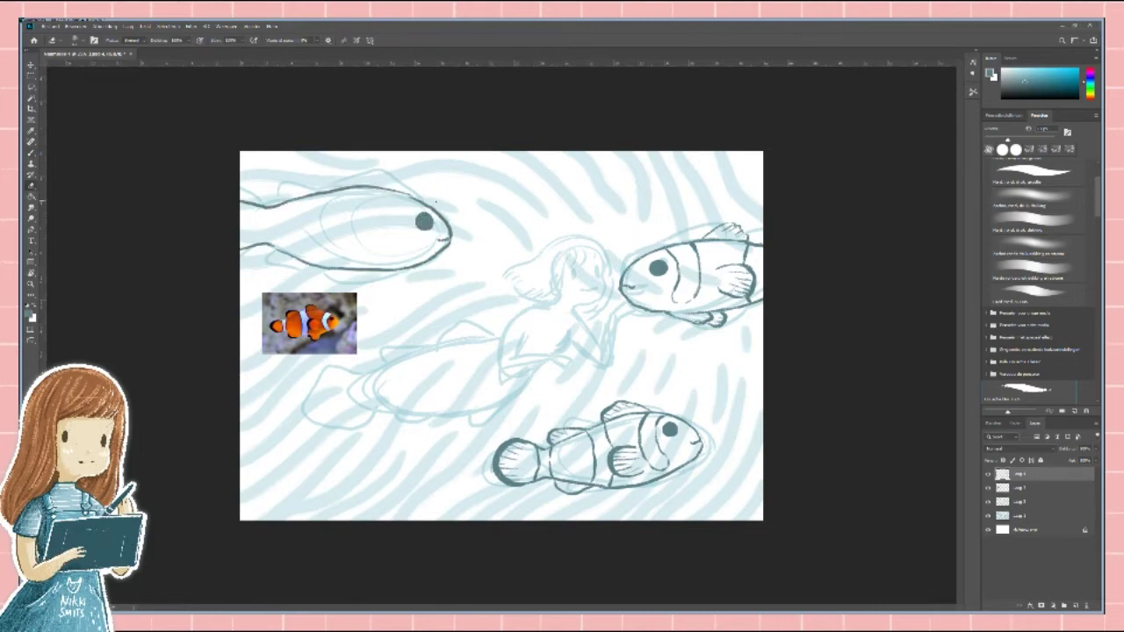
key("b")
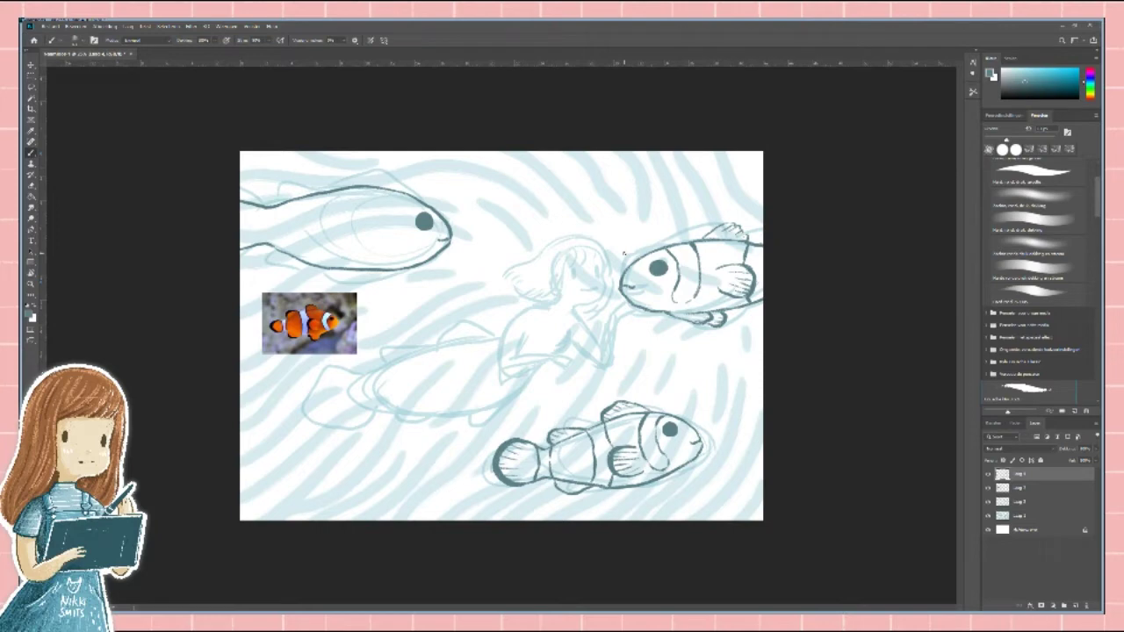
mouse_move(402, 188)
left_mouse_down()
mouse_move(341, 185)
mouse_move(385, 173)
left_mouse_up()
Add the upper-left fish's ventral fin, gill lines, fan-shaped pectoral fin, body stripe, rear dorsal fin and two tail stripes.
left_click_drag(673, 476, 642, 489)
mouse_move(405, 271)
left_mouse_down()
mouse_move(358, 287)
mouse_move(402, 286)
mouse_move(393, 269)
left_mouse_up()
left_click_drag(410, 202, 409, 256)
mouse_move(392, 193)
left_mouse_down()
mouse_move(385, 242)
mouse_move(334, 254)
mouse_move(345, 253)
left_mouse_up()
left_click_drag(360, 257, 338, 250)
mouse_move(343, 192)
left_mouse_down()
mouse_move(322, 225)
mouse_move(319, 265)
left_mouse_up()
mouse_move(316, 185)
left_mouse_down()
mouse_move(283, 203)
mouse_move(281, 251)
left_mouse_up()
mouse_move(259, 208)
left_mouse_down()
mouse_move(260, 244)
mouse_move(313, 267)
left_mouse_up()
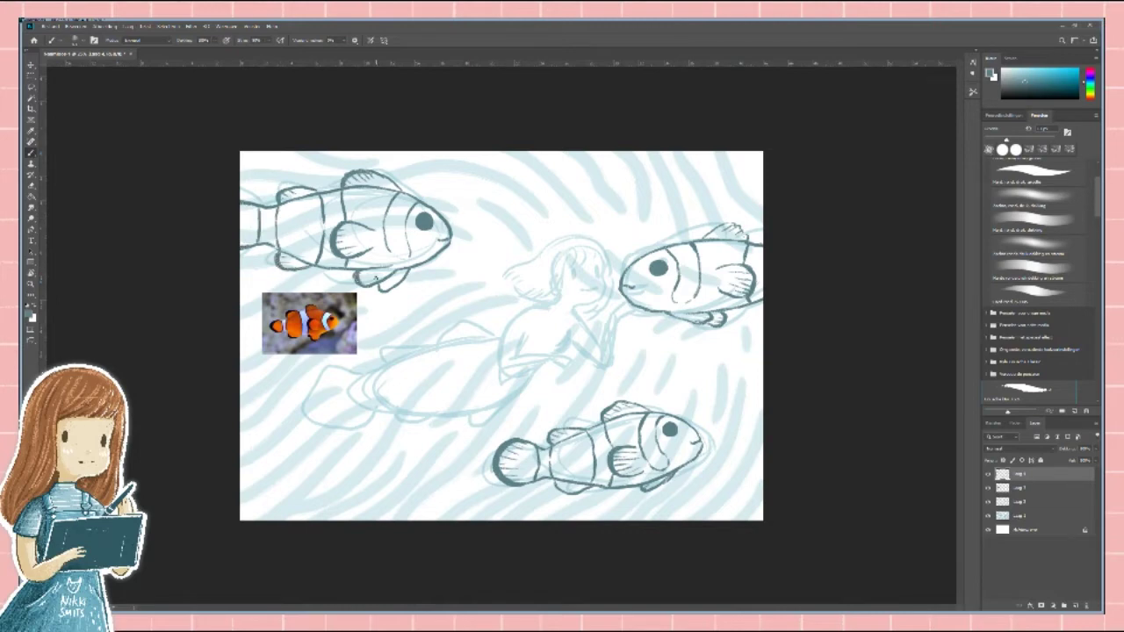
On a new layer, ink the girl's hair, face outline and face details.
key("ctrl+shift+alt+n")
left_click_drag(568, 263, 594, 248)
left_click_drag(606, 250, 604, 301)
left_click_drag(588, 299, 574, 309)
left_click_drag(606, 269, 597, 315)
left_click_drag(562, 274, 551, 302)
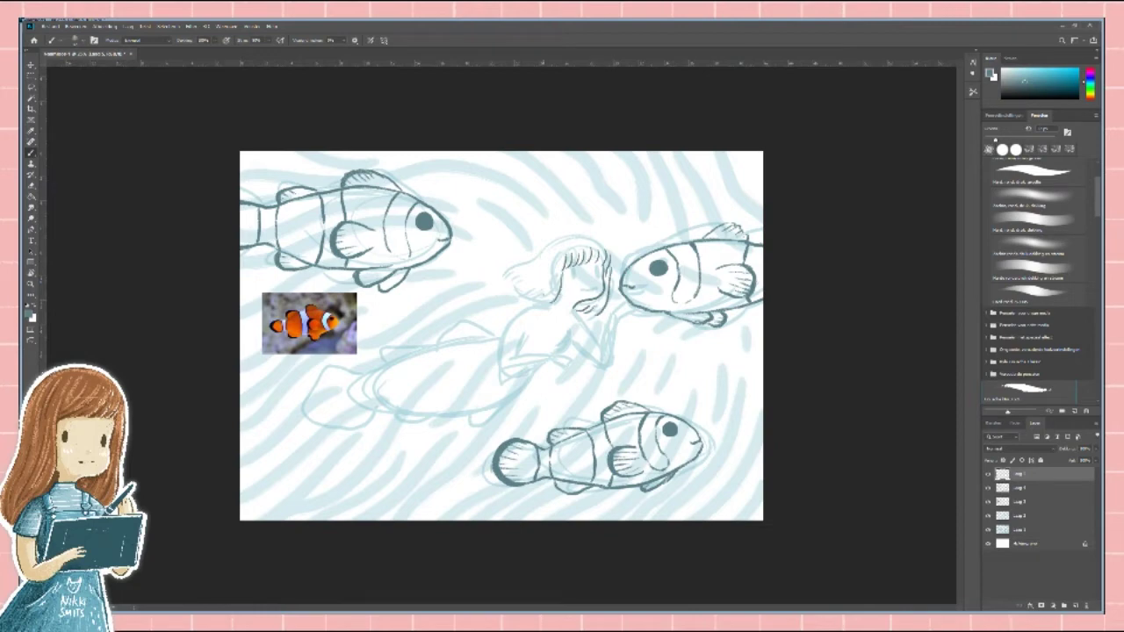
left_click_drag(562, 246, 606, 235)
mouse_move(558, 235)
left_mouse_down()
mouse_move(506, 277)
mouse_move(520, 294)
mouse_move(507, 369)
mouse_move(553, 359)
left_mouse_up()
Ink the girl's arm, hand and fingers near the fish's mouth at 100% opacity.
mouse_move(544, 360)
left_mouse_down()
mouse_move(572, 368)
mouse_move(570, 355)
left_mouse_up()
key("0")
key("shift+0")
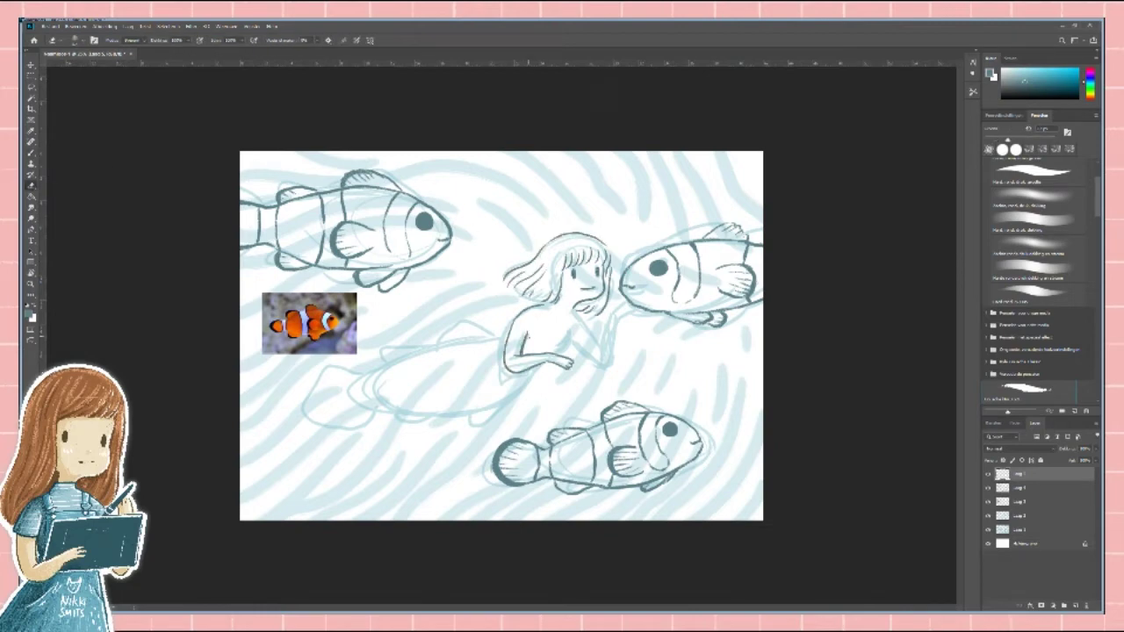
key("e")
left_click_drag(583, 314, 573, 360)
mouse_move(607, 319)
left_mouse_down()
mouse_move(593, 362)
mouse_move(610, 316)
left_mouse_up()
Outline the mermaid tail with its left, dorsal and lower fins, undoing a stray oval.
mouse_move(629, 314)
left_mouse_down()
mouse_move(601, 366)
mouse_move(495, 406)
left_mouse_up()
mouse_move(506, 339)
left_mouse_down()
mouse_move(343, 376)
mouse_move(473, 415)
mouse_move(502, 402)
left_mouse_up()
left_click_drag(458, 340, 499, 323)
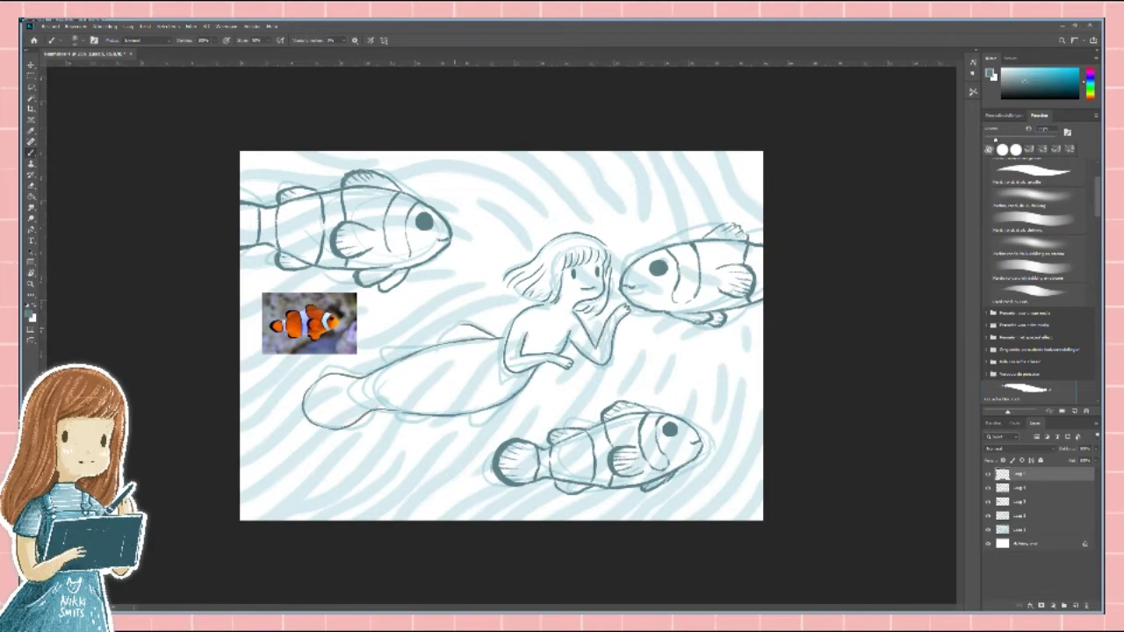
key("shift+3")
left_click_drag(383, 362, 411, 346)
left_click_drag(334, 397, 308, 414)
left_click_drag(394, 412, 425, 422)
mouse_move(465, 355)
left_mouse_down()
mouse_move(425, 390)
mouse_move(465, 379)
mouse_move(442, 388)
left_mouse_up()
key("ctrl+z")
Draw the curved waistline and the lines at the base of the tail fin.
left_click_drag(493, 340, 525, 386)
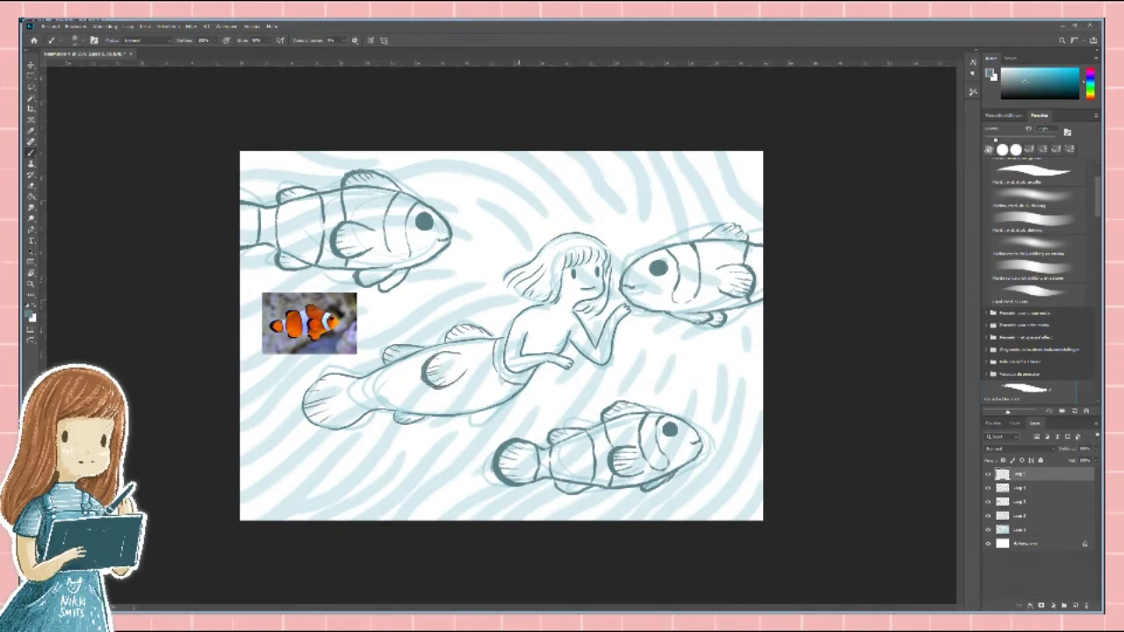
left_click_drag(384, 372, 376, 410)
left_click_drag(367, 379, 356, 412)
key("ctrl+z")
left_click_drag(428, 385, 429, 410)
key("e")
key("b")
mouse_move(314, 385)
left_mouse_down()
mouse_move(308, 418)
mouse_move(319, 425)
left_mouse_up()
Extend the tail fin strokes, erasing and redrawing mistakes along the way.
left_click_drag(317, 421, 344, 428)
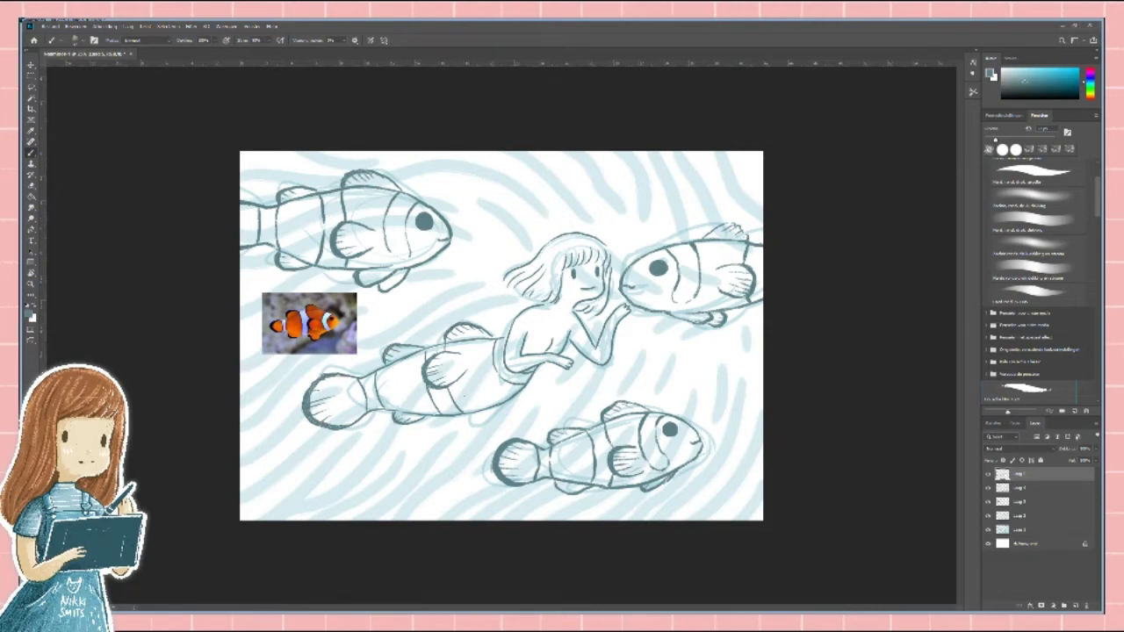
mouse_move(449, 395)
left_mouse_down()
mouse_move(469, 427)
mouse_move(497, 429)
mouse_move(473, 416)
left_mouse_up()
key("e")
key("b")
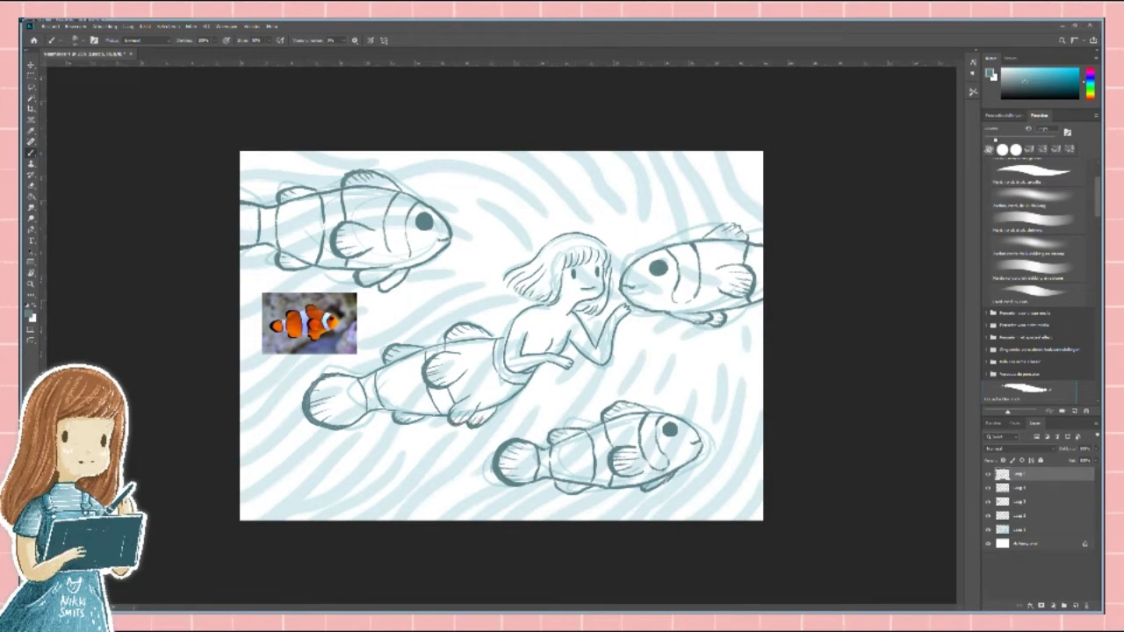
key("e")
key("b")
key("e")
key("b")
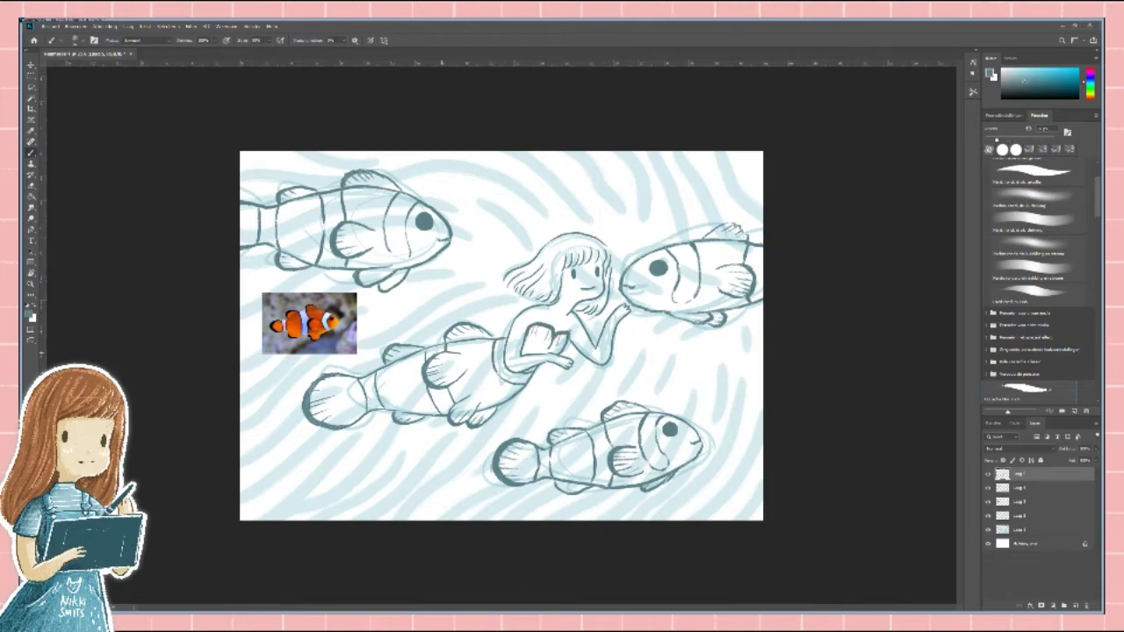
key("e")
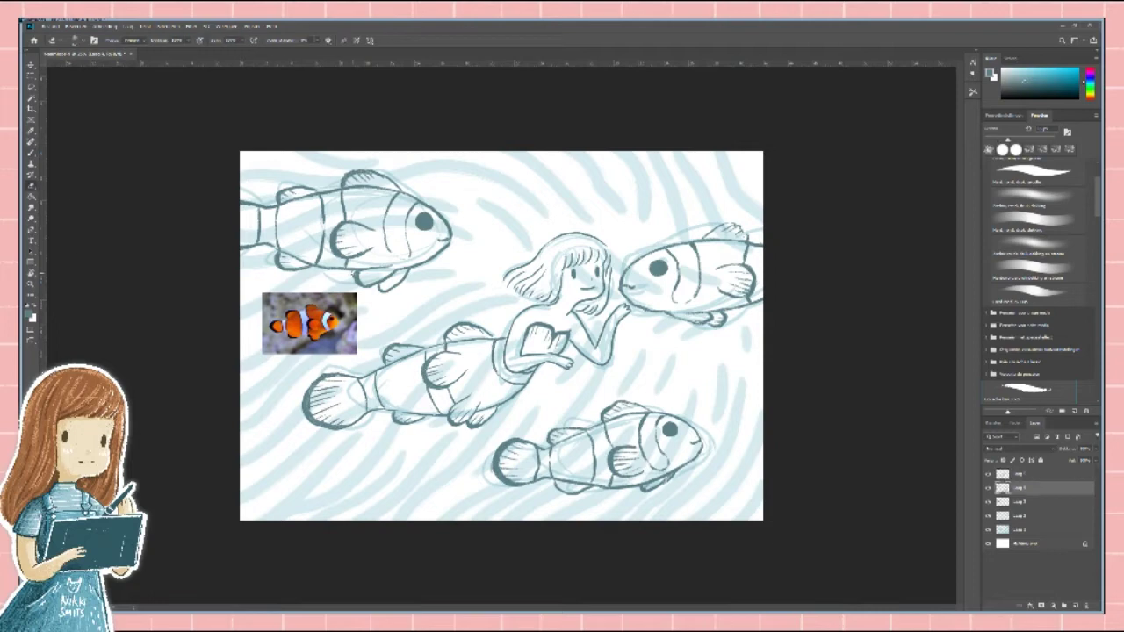
key("alt+[")
key("b")
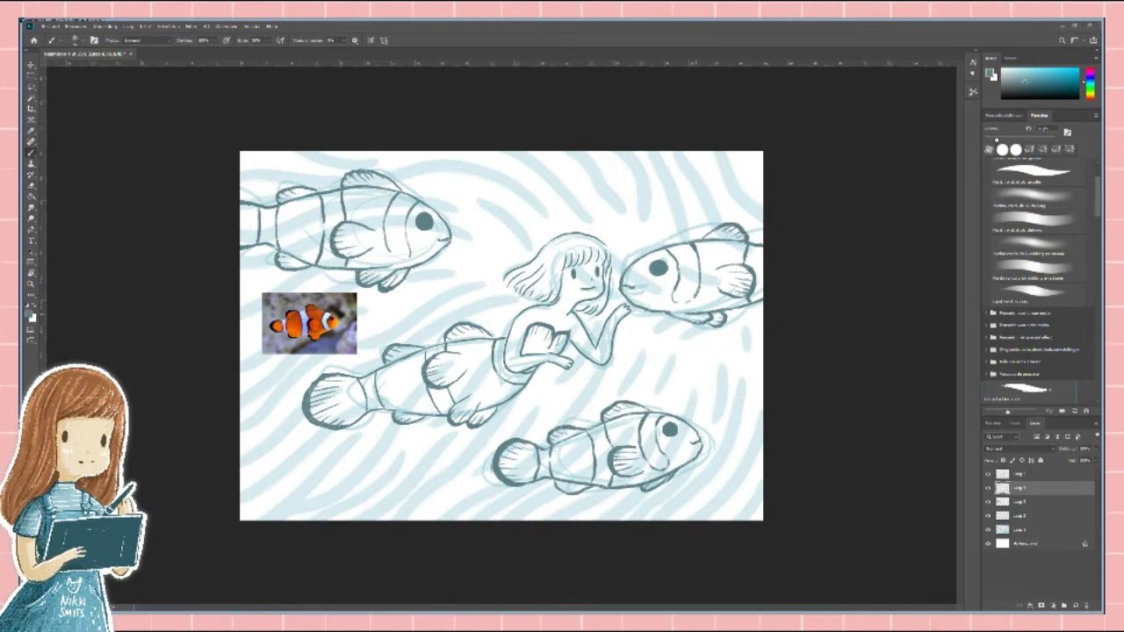
key("e")
Hide the clownfish reference photo and return to drawing on the layer above.
key("ctrl+comma")
key("alt+bracketright")
key("b")
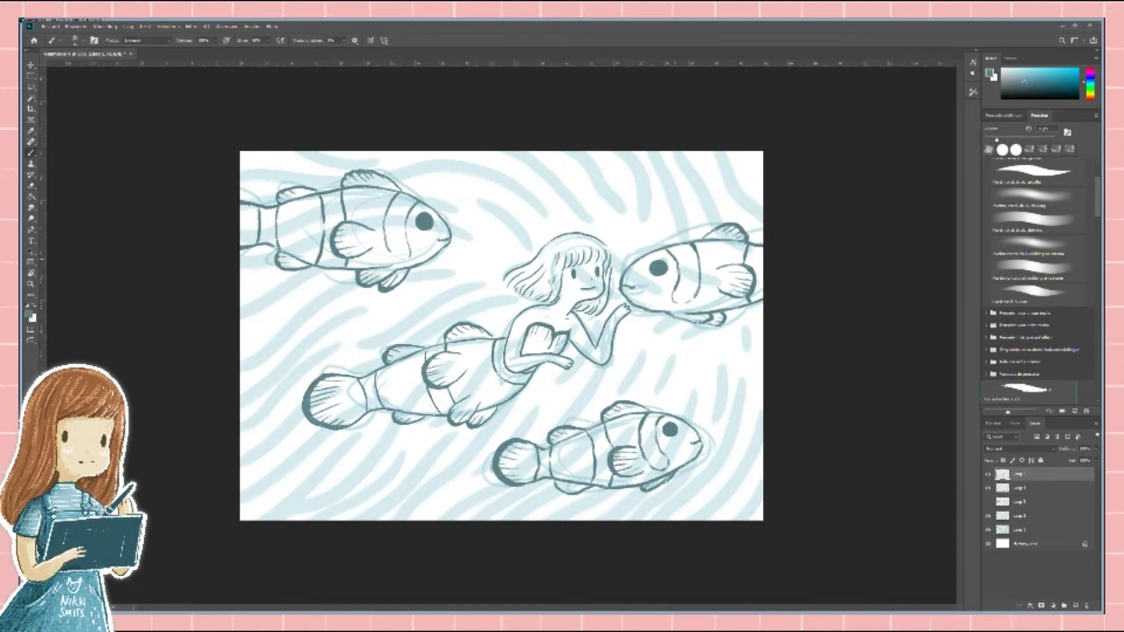
left_click(1076, 608)
Sample a brown and paint it over the three fish and the girl's hair.
key("i")
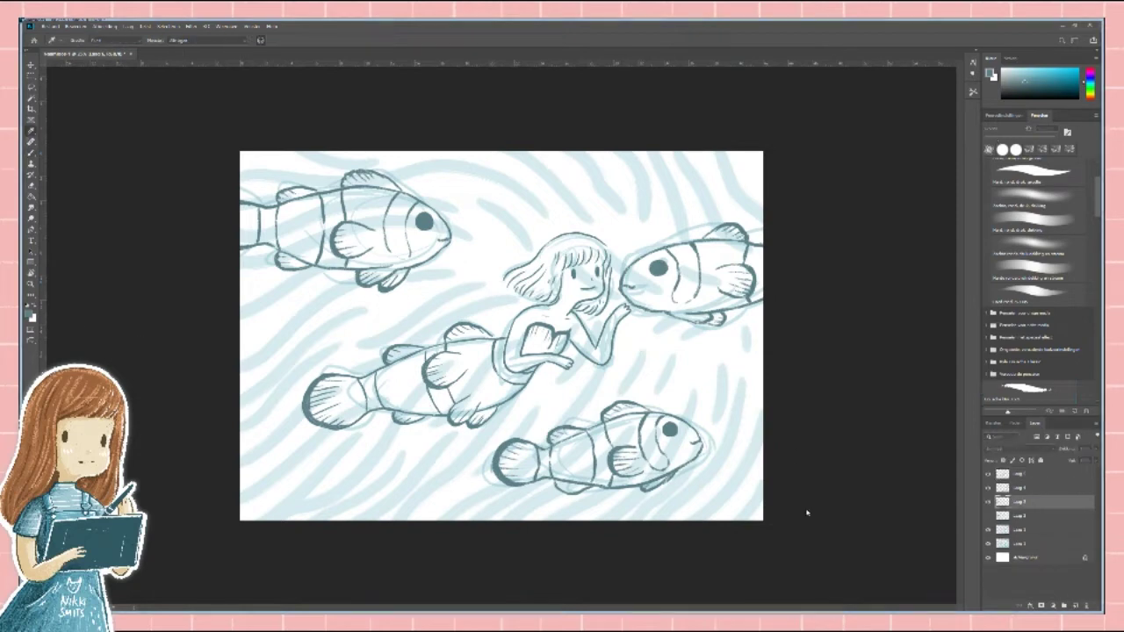
left_click(802, 527)
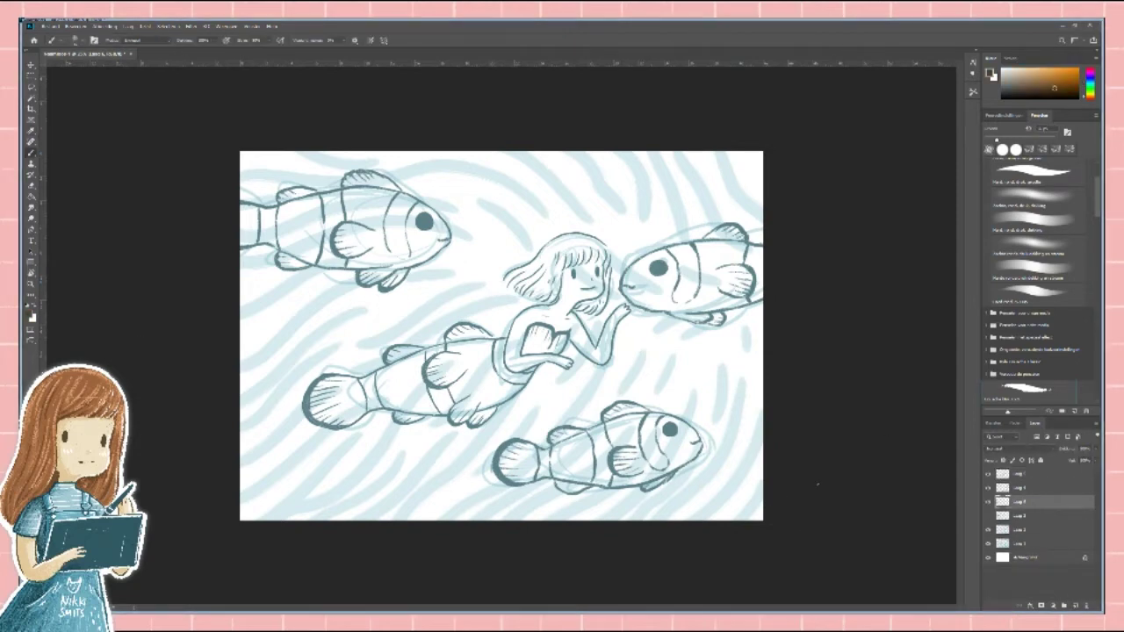
key("b")
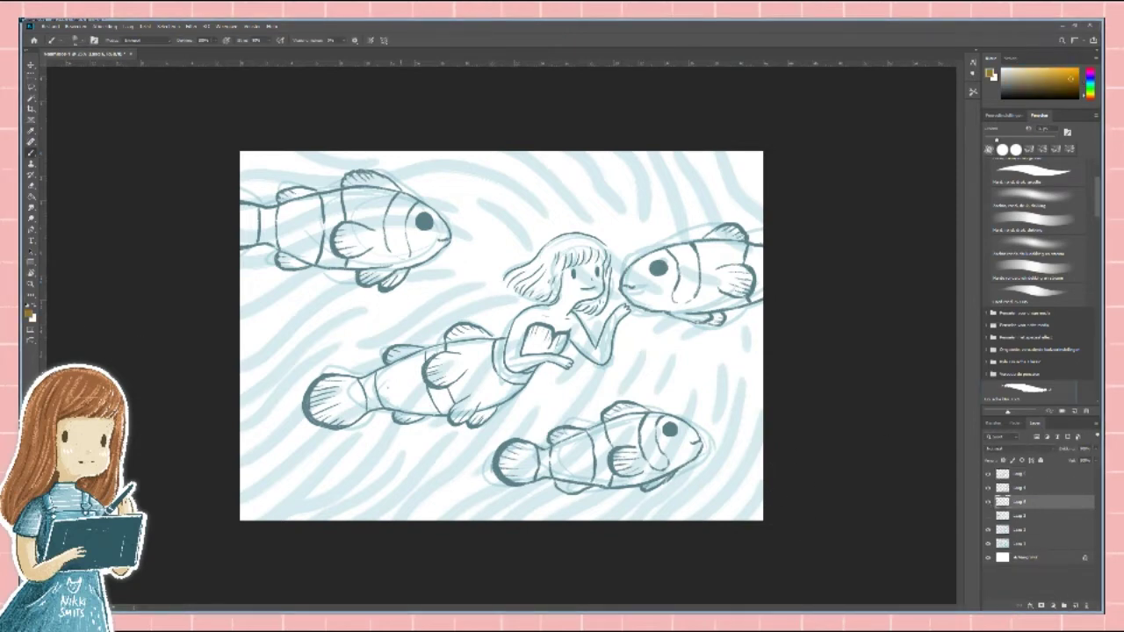
mouse_move(689, 264)
left_mouse_down()
mouse_move(746, 233)
mouse_move(747, 299)
mouse_move(676, 312)
mouse_move(693, 255)
mouse_move(636, 281)
left_mouse_up()
mouse_move(562, 456)
left_mouse_down()
mouse_move(685, 435)
mouse_move(614, 465)
left_mouse_up()
mouse_move(246, 224)
left_mouse_down()
mouse_move(404, 211)
mouse_move(492, 382)
mouse_move(571, 264)
mouse_move(694, 244)
mouse_move(636, 276)
mouse_move(625, 307)
left_mouse_up()
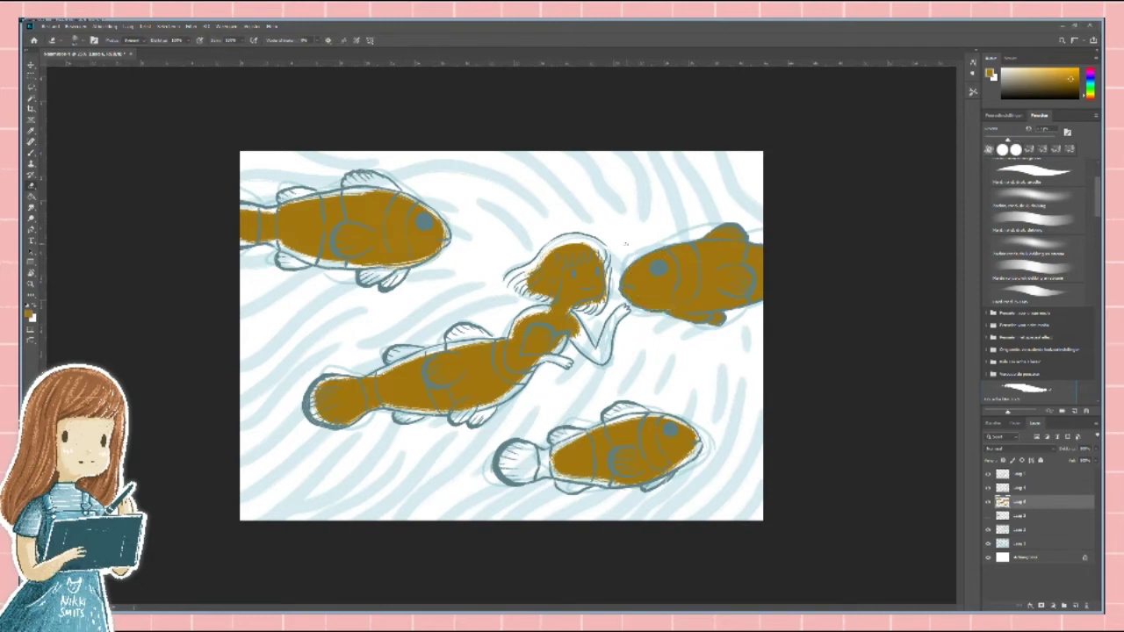
mouse_move(558, 249)
left_mouse_down()
mouse_move(522, 267)
mouse_move(511, 298)
mouse_move(575, 309)
mouse_move(589, 250)
mouse_move(545, 248)
left_mouse_up()
At about 80% opacity, fill the girl's arm and the remaining fish bodies, fins and tails brown.
key("0")
key("8")
mouse_move(555, 350)
left_mouse_down()
mouse_move(575, 318)
mouse_move(587, 351)
left_mouse_up()
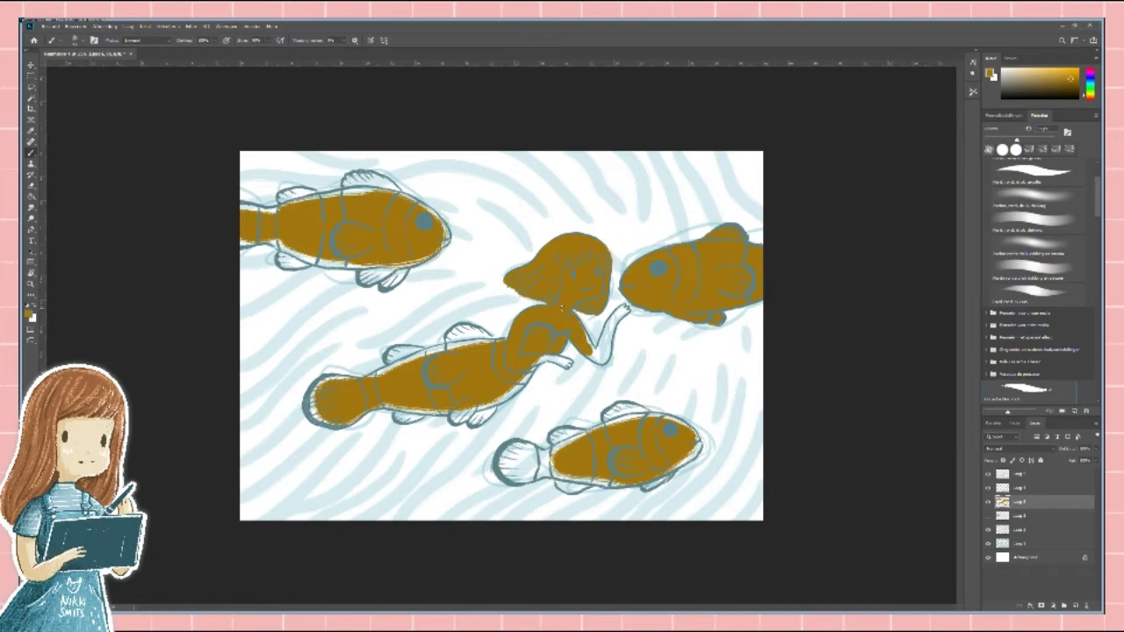
mouse_move(555, 446)
left_mouse_down()
mouse_move(627, 411)
mouse_move(689, 423)
mouse_move(680, 463)
mouse_move(575, 488)
mouse_move(513, 452)
mouse_move(508, 474)
left_mouse_up()
mouse_move(532, 360)
left_mouse_down()
mouse_move(571, 364)
mouse_move(625, 307)
left_mouse_up()
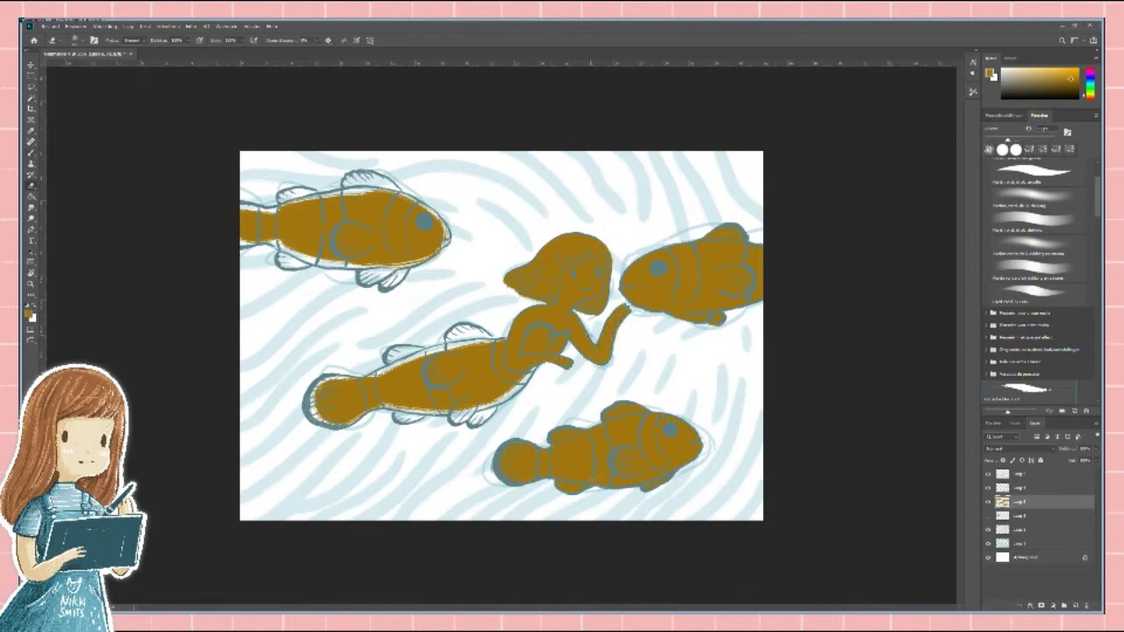
mouse_move(494, 346)
left_mouse_down()
mouse_move(386, 364)
mouse_move(492, 333)
left_mouse_up()
key("shift+b")
mouse_move(316, 400)
left_mouse_down()
mouse_move(362, 418)
mouse_move(497, 421)
left_mouse_up()
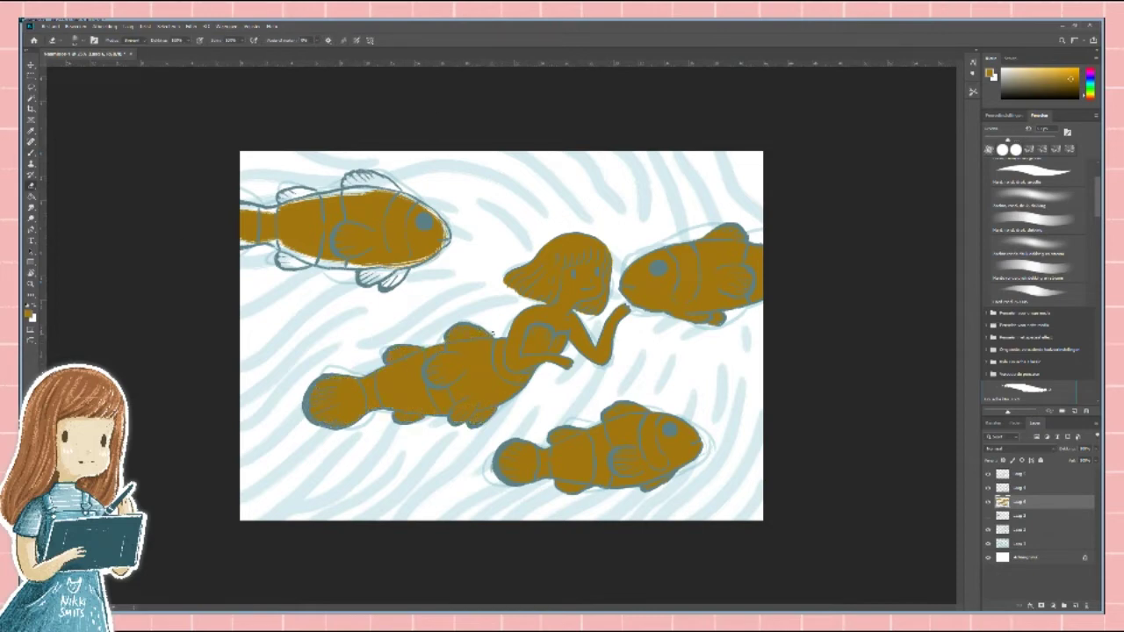
key("shift+b")
mouse_move(267, 242)
left_mouse_down()
mouse_move(240, 239)
mouse_move(305, 189)
mouse_move(370, 176)
mouse_move(404, 197)
left_mouse_up()
key("shift+b")
mouse_move(268, 240)
left_mouse_down()
mouse_move(321, 265)
mouse_move(377, 267)
mouse_move(387, 281)
mouse_move(448, 222)
mouse_move(413, 200)
left_mouse_up()
key("shift+b")
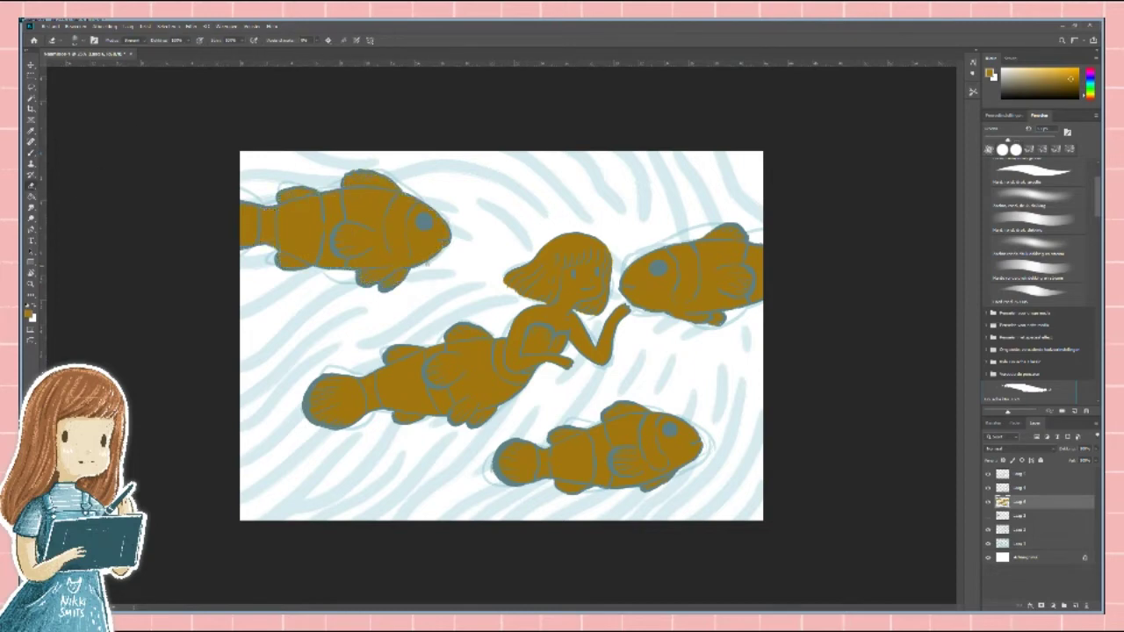
Recolour the fish and girl sketch lines dark brown, then paint over leftover teal lines.
left_click(1019, 488)
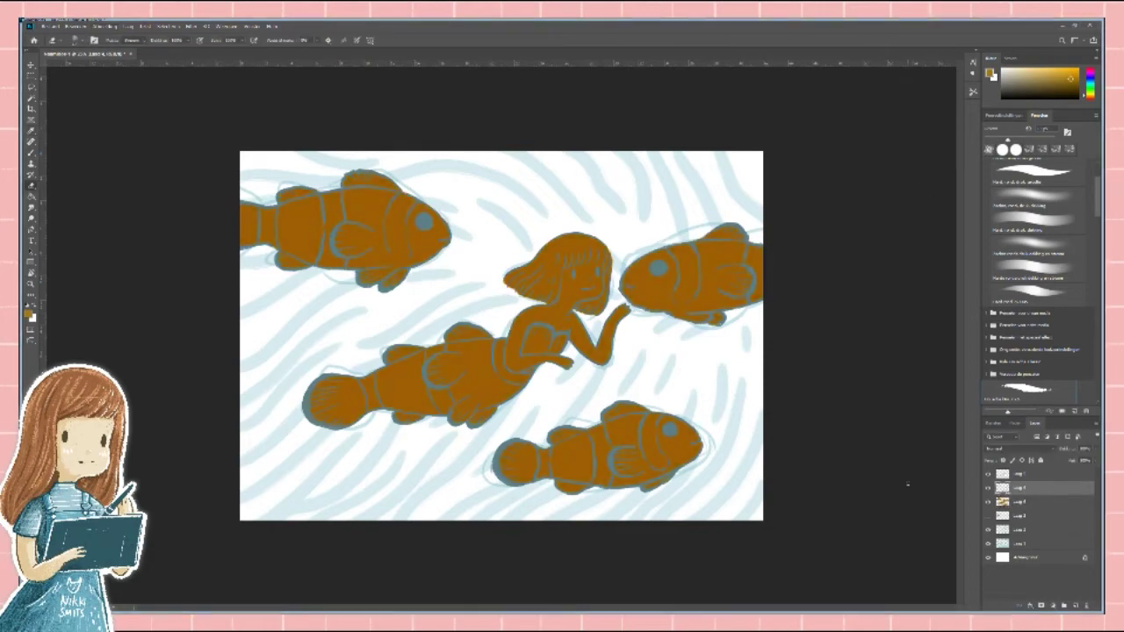
key("ctrl+u")
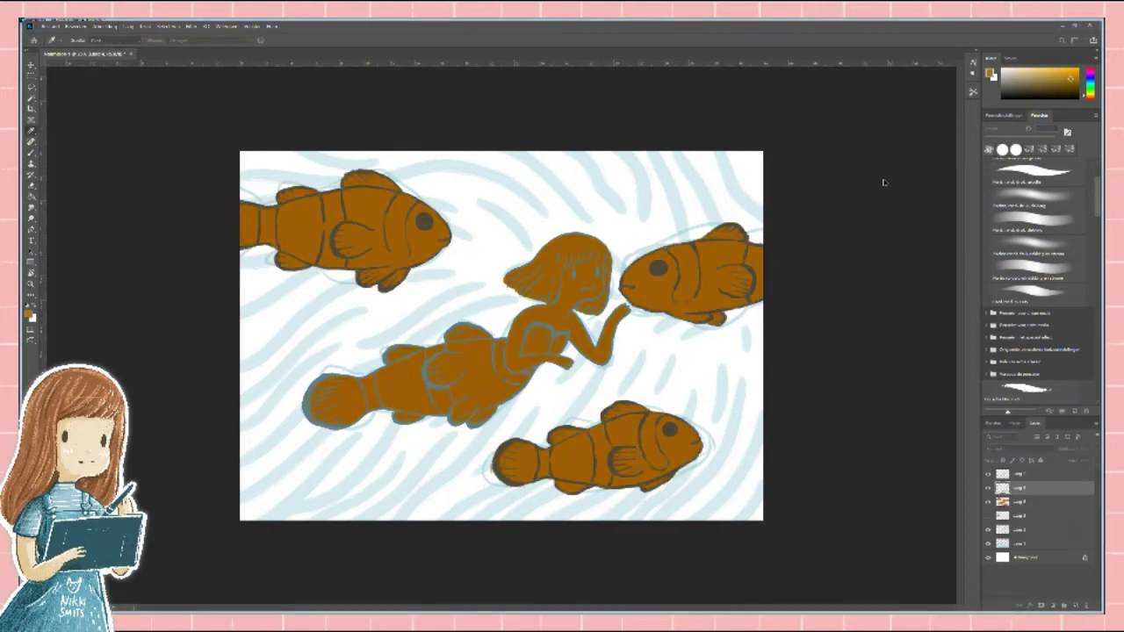
key("Return")
key("alt+bracketright")
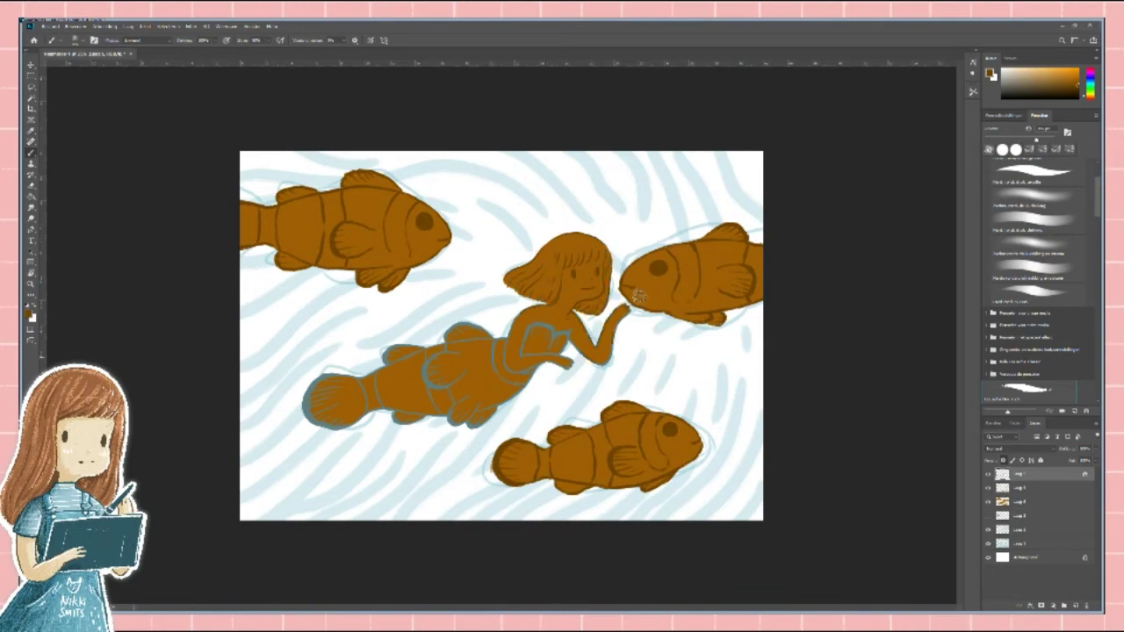
mouse_move(639, 299)
left_mouse_down()
mouse_move(518, 378)
mouse_move(430, 334)
mouse_move(316, 404)
left_mouse_up()
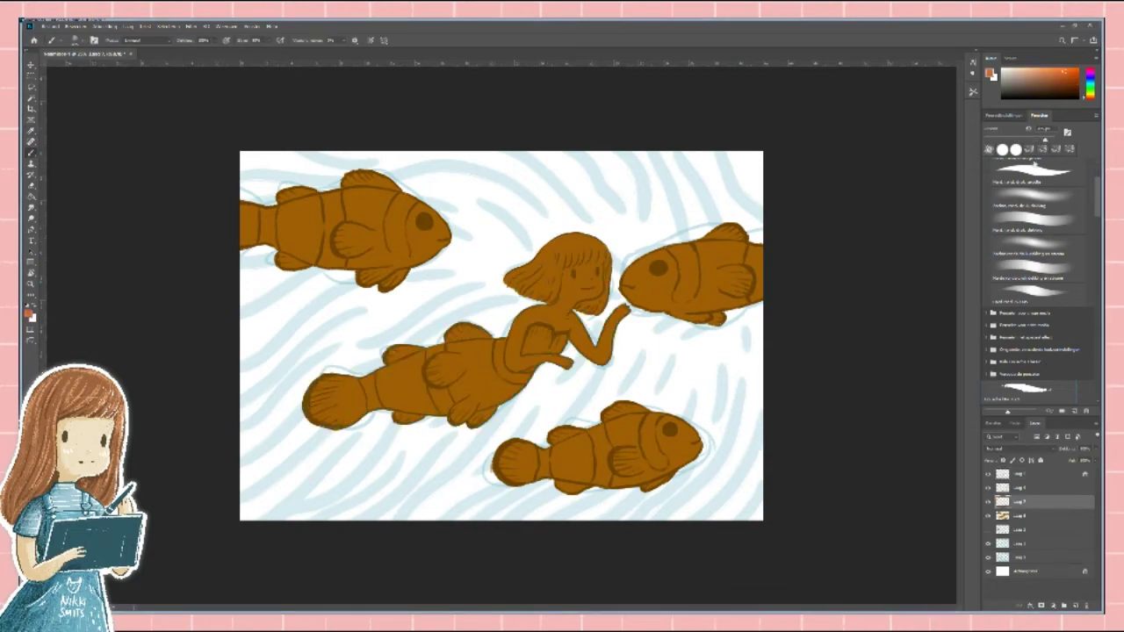
With the reference showing and a soft brush, paint the right, bottom and top fish orange.
key("ctrl+v")
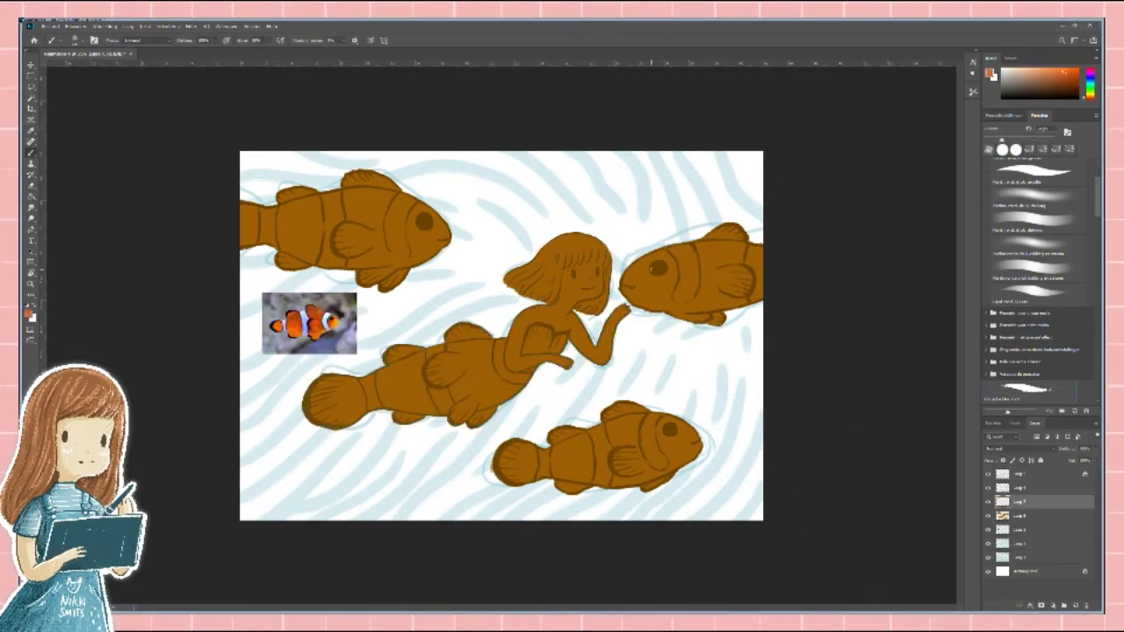
left_click_drag(628, 263, 650, 267)
left_click(1067, 131)
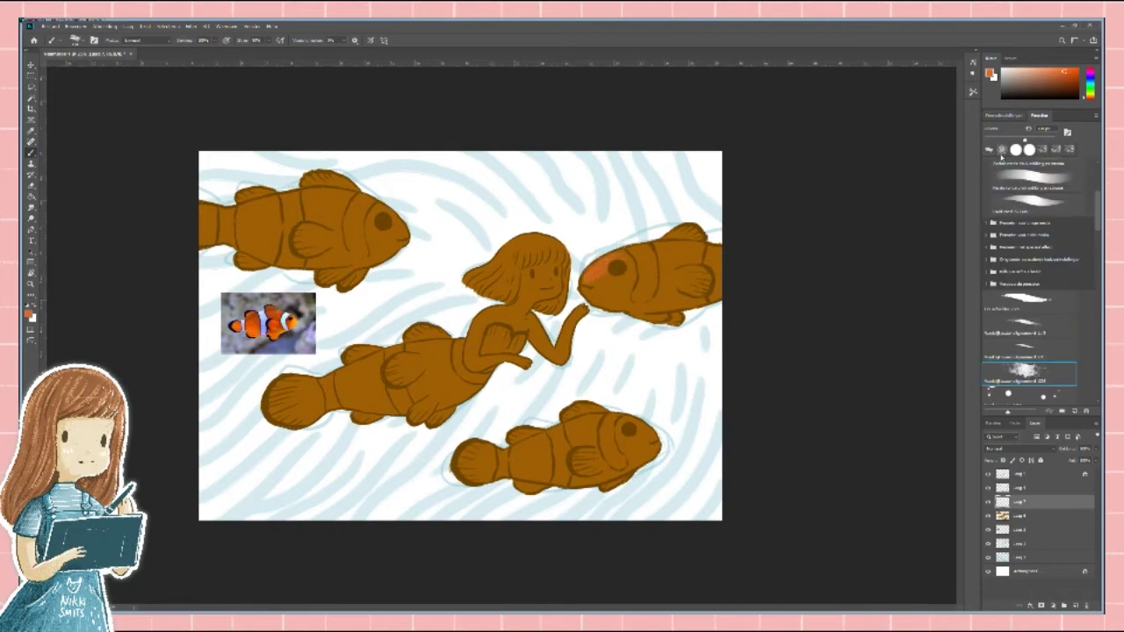
left_click(909, 160)
mouse_move(591, 279)
left_mouse_down()
mouse_move(606, 298)
mouse_move(634, 273)
mouse_move(634, 253)
left_mouse_up()
key("F5")
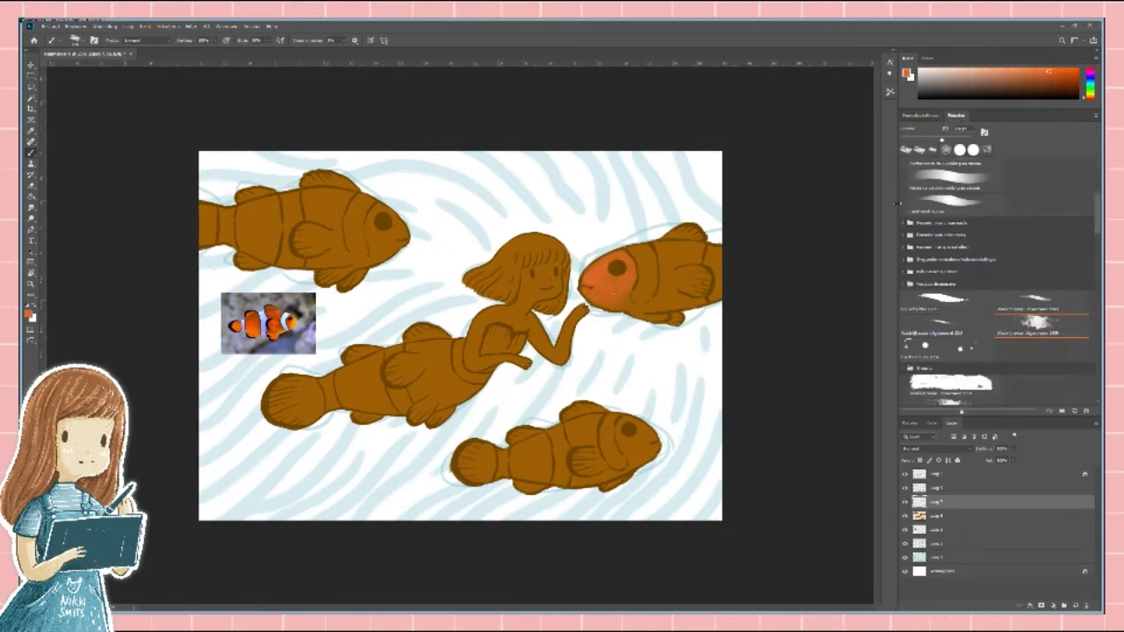
mouse_move(734, 244)
left_mouse_down()
mouse_move(698, 261)
mouse_move(733, 279)
mouse_move(710, 298)
mouse_move(650, 273)
left_mouse_up()
key("ctrl+g")
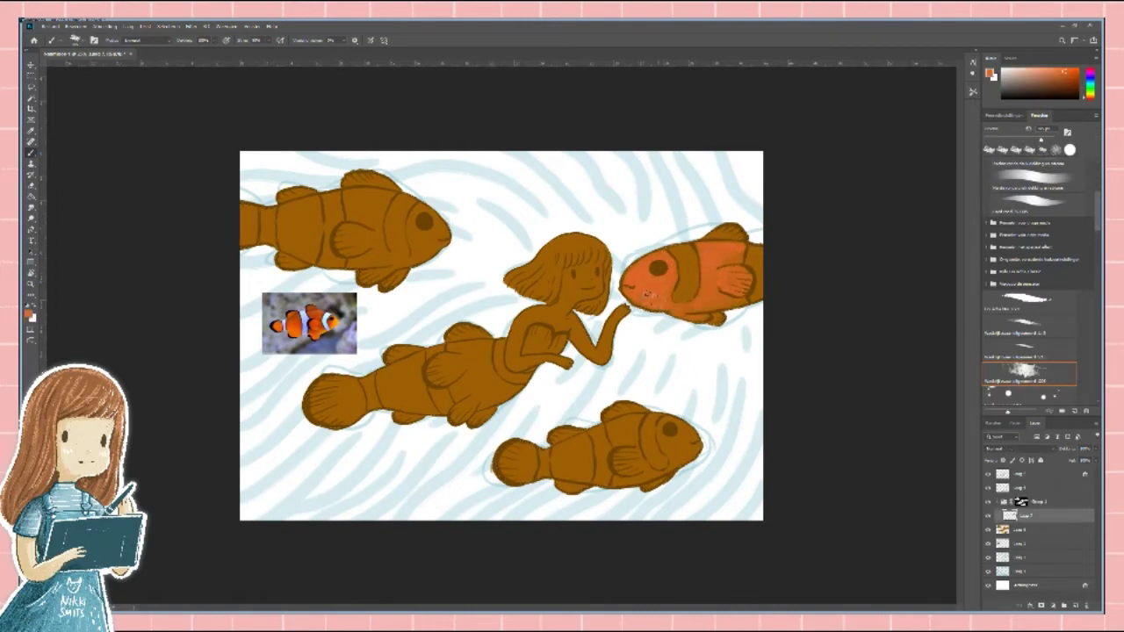
mouse_move(686, 419)
left_mouse_down()
mouse_move(676, 459)
mouse_move(650, 477)
mouse_move(615, 452)
mouse_move(628, 410)
mouse_move(579, 429)
mouse_move(580, 484)
mouse_move(352, 380)
mouse_move(386, 413)
mouse_move(474, 369)
left_mouse_up()
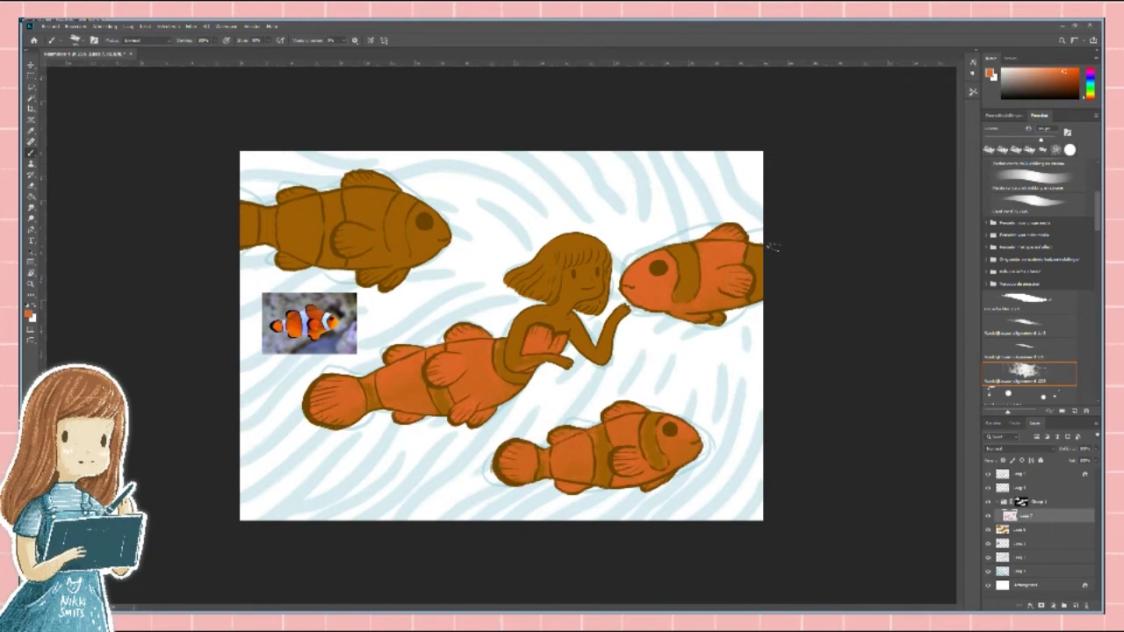
mouse_move(444, 230)
left_mouse_down()
mouse_move(432, 256)
mouse_move(378, 268)
mouse_move(369, 229)
mouse_move(294, 200)
mouse_move(237, 205)
left_mouse_up()
On a new layer, paint white stripes on the right and bottom fish.
key("x")
key("ctrl+shift+alt+n")
mouse_move(681, 246)
left_mouse_down()
mouse_move(685, 296)
mouse_move(698, 263)
mouse_move(755, 283)
mouse_move(757, 295)
left_mouse_up()
left_click_drag(651, 413, 660, 469)
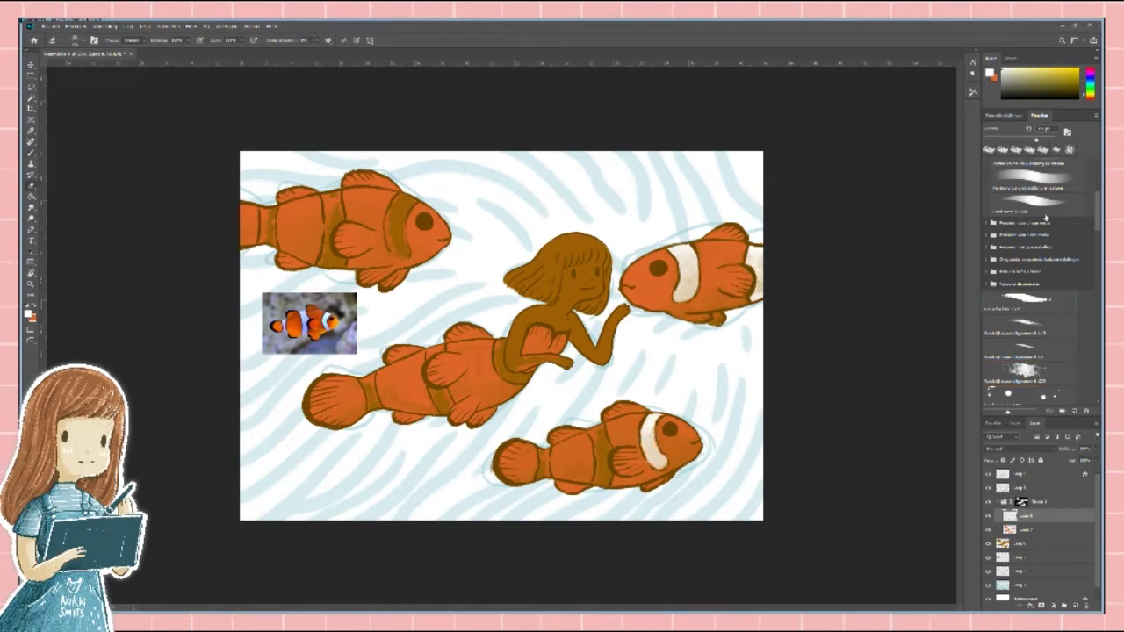
Paint white stripes on the bottom and middle fish and brighten the right fish's stripe.
mouse_move(595, 427)
left_mouse_down()
mouse_move(603, 483)
mouse_move(608, 448)
left_mouse_up()
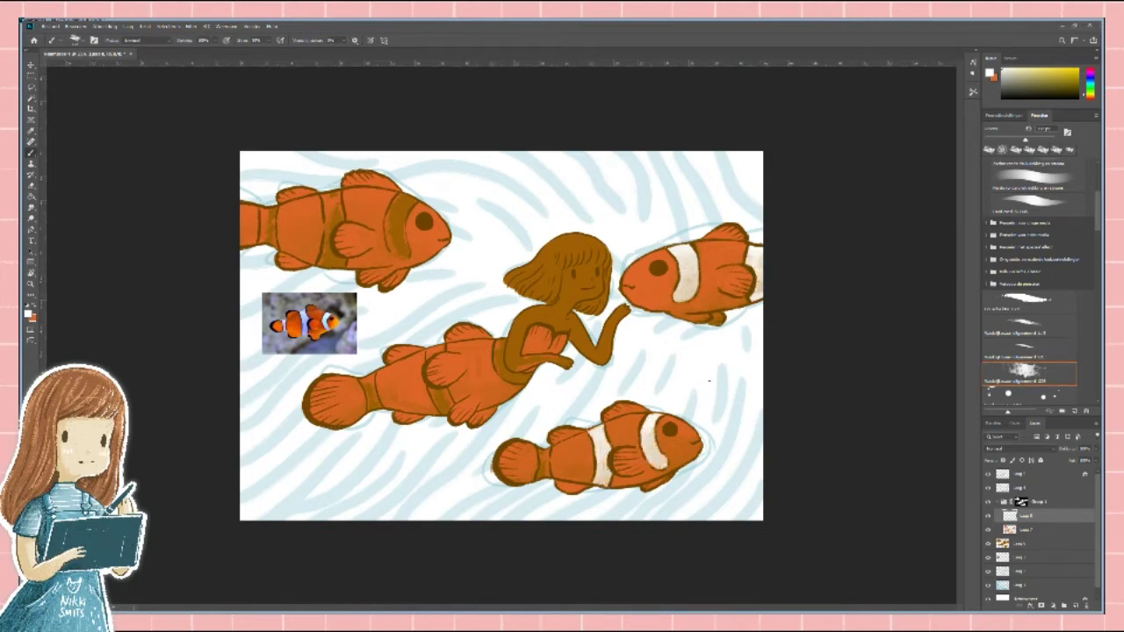
mouse_move(498, 339)
left_mouse_down()
mouse_move(499, 374)
mouse_move(530, 383)
left_mouse_up()
key("e")
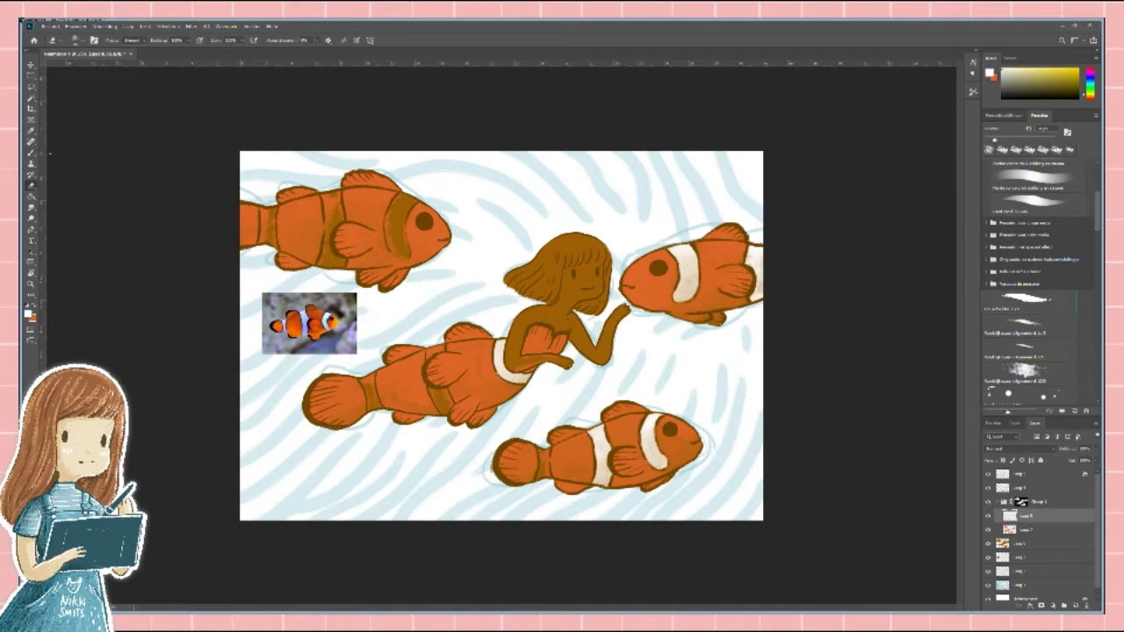
left_click(1027, 371)
left_click_drag(430, 346, 448, 412)
left_click_drag(365, 377, 371, 411)
left_click_drag(539, 449, 550, 478)
left_click_drag(676, 302, 696, 283)
Add three white stripes to the top-left fish and touch up the other fish's stripes.
mouse_move(400, 195)
left_mouse_down()
mouse_move(402, 258)
mouse_move(396, 247)
left_mouse_up()
mouse_move(332, 192)
left_mouse_down()
mouse_move(326, 235)
mouse_move(339, 269)
left_mouse_up()
left_click_drag(263, 207, 269, 252)
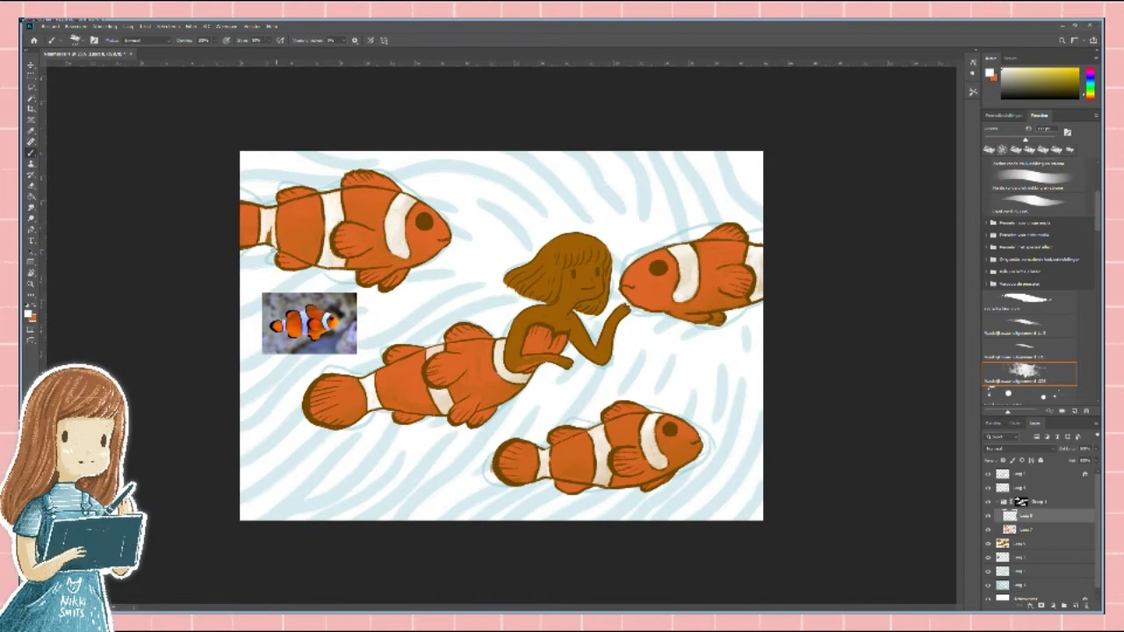
left_click_drag(690, 258, 686, 293)
left_click_drag(438, 346, 441, 410)
left_click_drag(500, 342, 502, 364)
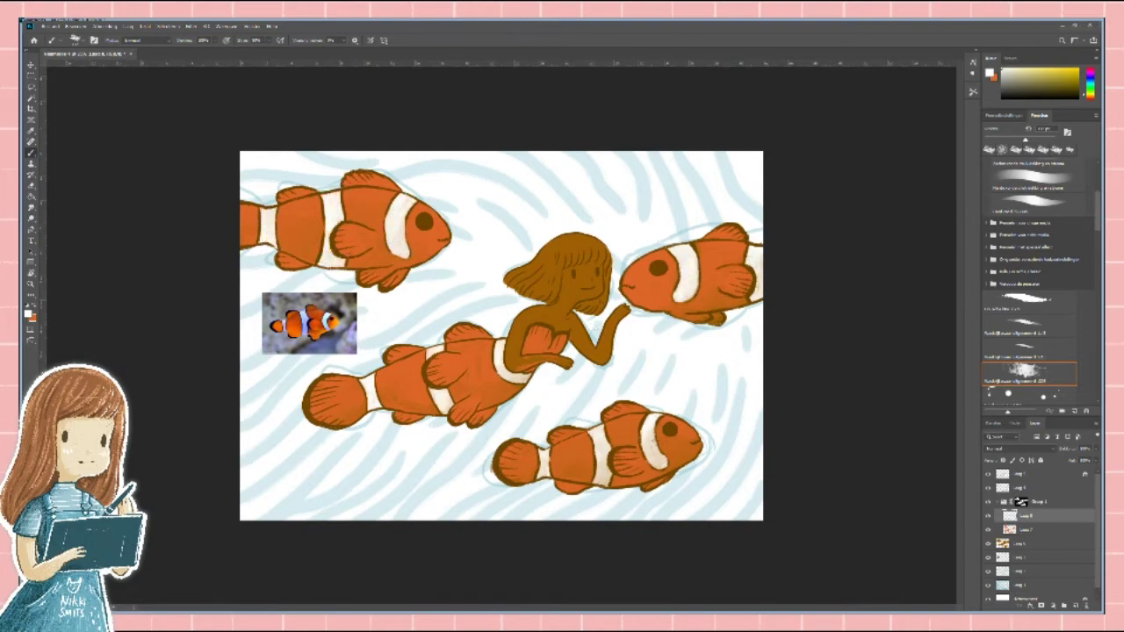
left_click_drag(603, 444, 604, 475)
Sample orange from a fish and shade around the top-left fish's head and eye.
key("i")
key("x")
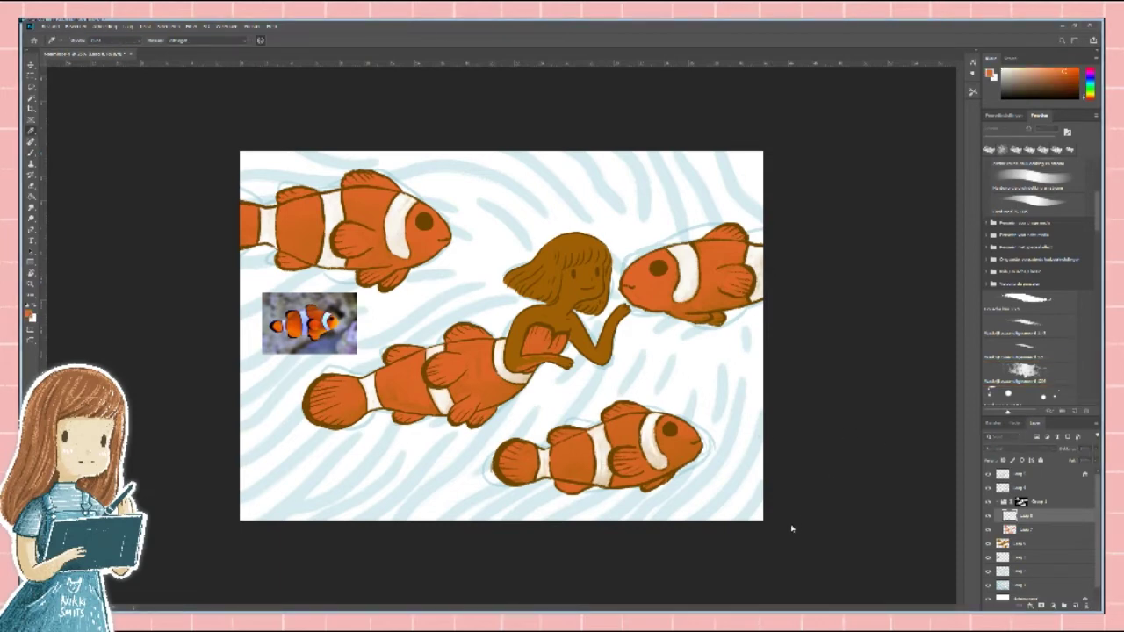
key("b")
mouse_move(450, 226)
left_mouse_down()
mouse_move(412, 228)
mouse_move(445, 224)
mouse_move(416, 248)
mouse_move(417, 214)
mouse_move(375, 202)
mouse_move(379, 244)
left_mouse_up()
left_click(1023, 529)
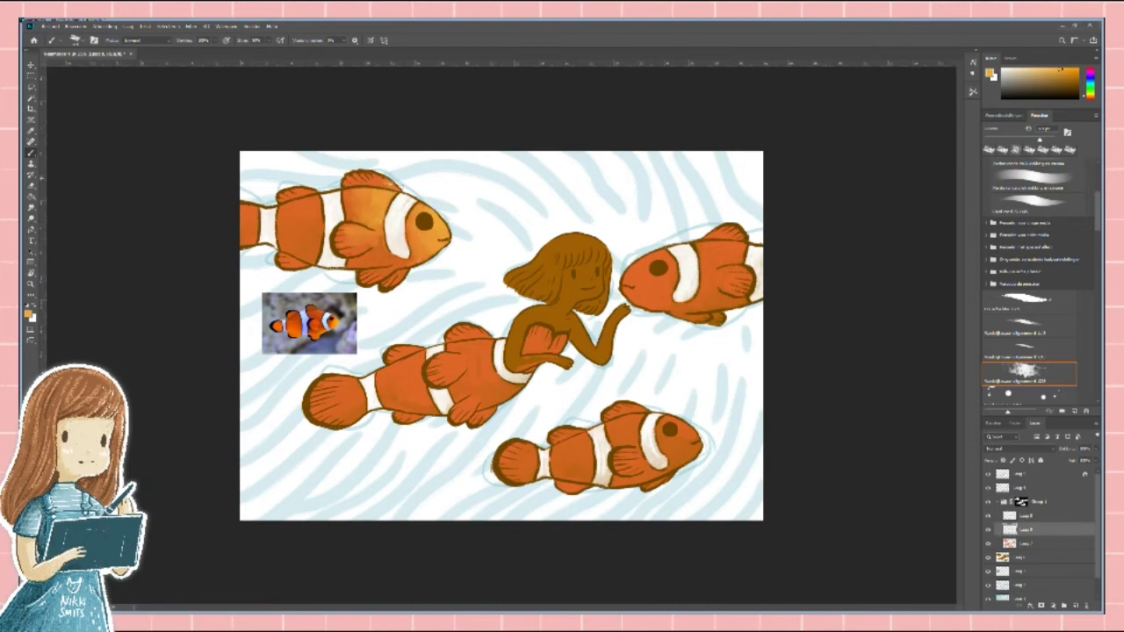
Shade the top-left fish's body and tail and the middle fish's body lighter orange.
left_click_drag(290, 191, 307, 238)
left_click_drag(302, 235, 321, 252)
left_click_drag(288, 200, 327, 256)
left_click_drag(348, 187, 373, 202)
left_click_drag(242, 207, 255, 225)
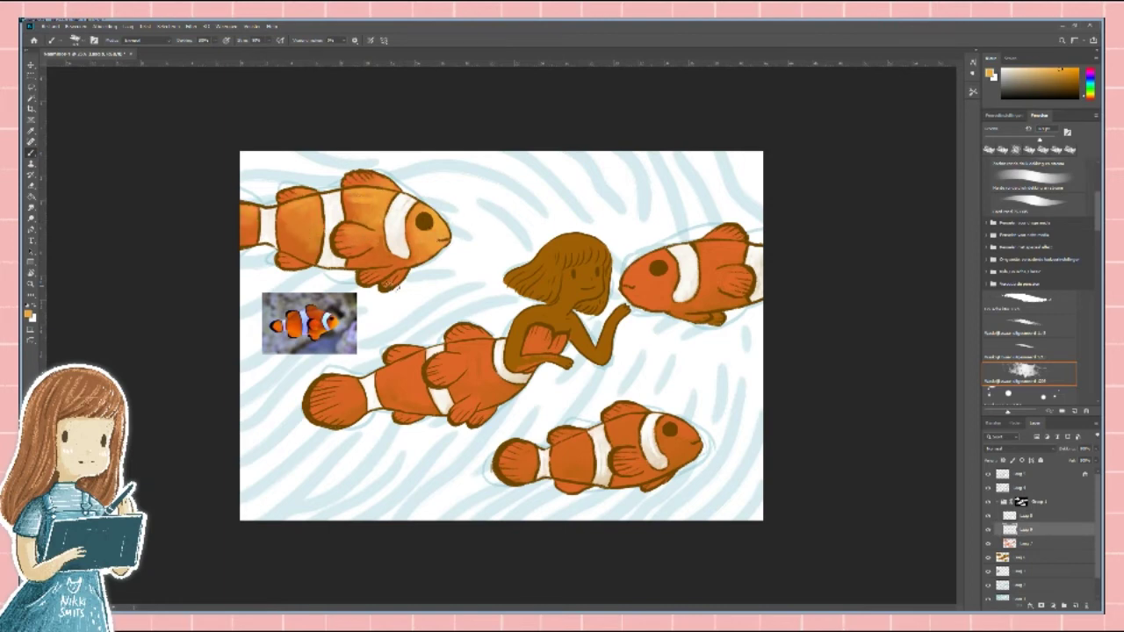
mouse_move(451, 335)
left_mouse_down()
mouse_move(494, 355)
mouse_move(447, 359)
mouse_move(472, 329)
left_mouse_up()
left_click_drag(315, 404, 362, 377)
left_click_drag(344, 412, 397, 363)
left_click_drag(397, 419, 469, 407)
left_click_drag(619, 279, 666, 255)
Shade the right and bottom fish, lighten the top-left fins, and stroke the girl's hair.
left_click_drag(622, 299, 653, 269)
left_click_drag(645, 300, 676, 291)
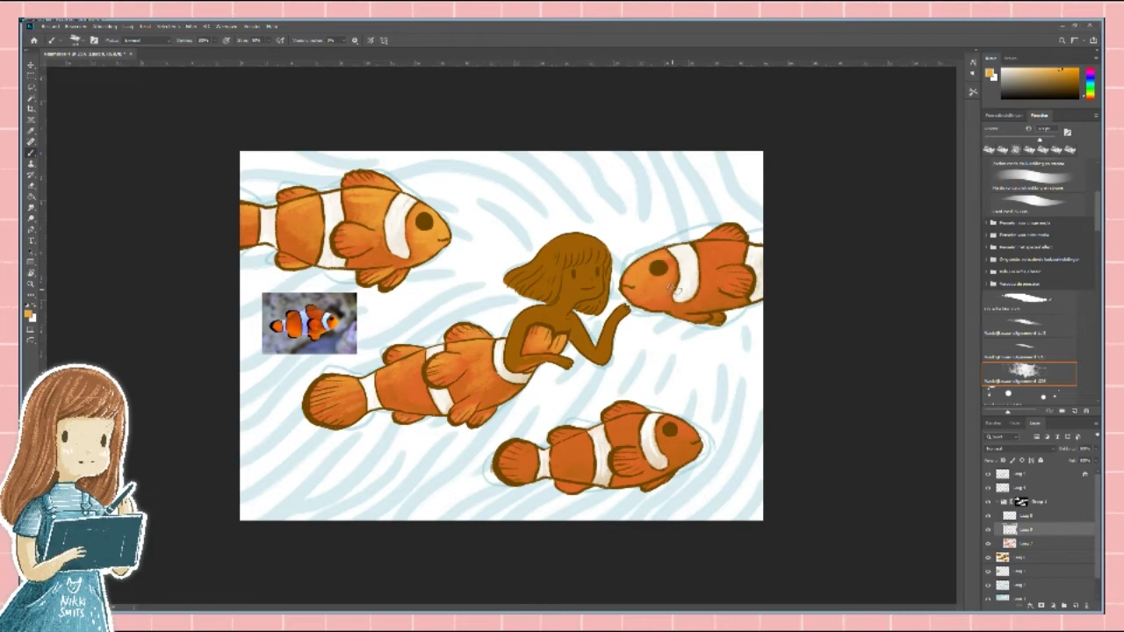
left_click_drag(698, 231, 749, 290)
left_click_drag(657, 420, 701, 460)
mouse_move(608, 406)
left_mouse_down()
mouse_move(645, 441)
mouse_move(634, 468)
left_mouse_up()
mouse_move(590, 430)
left_mouse_down()
mouse_move(543, 462)
mouse_move(502, 465)
left_mouse_up()
mouse_move(380, 376)
left_mouse_down()
mouse_move(425, 351)
mouse_move(409, 369)
left_mouse_up()
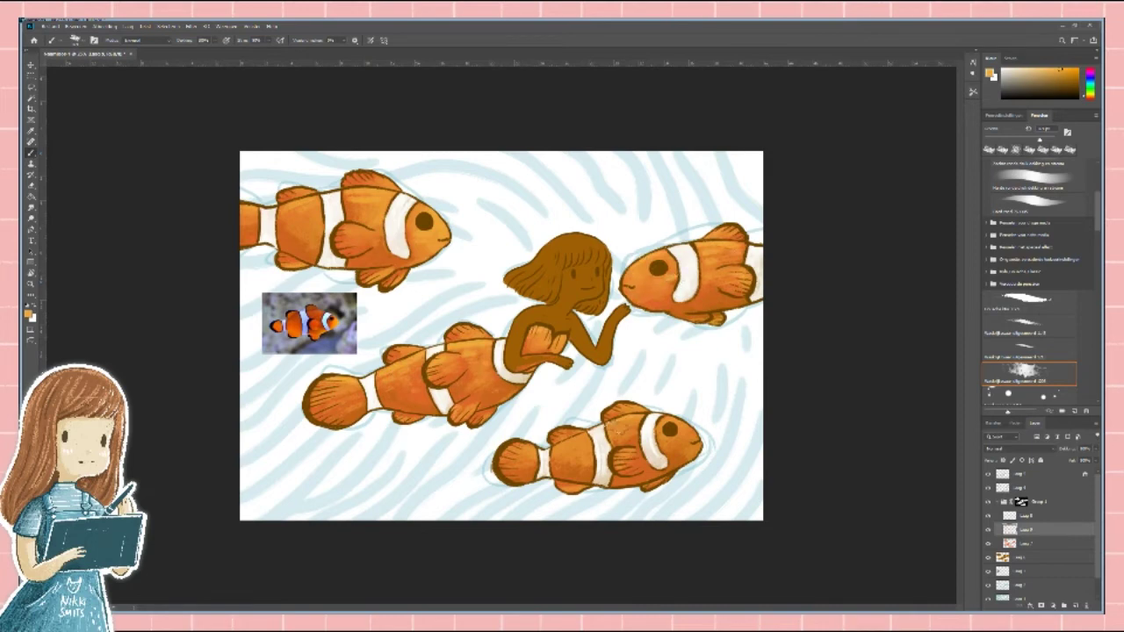
left_click_drag(352, 238, 358, 180)
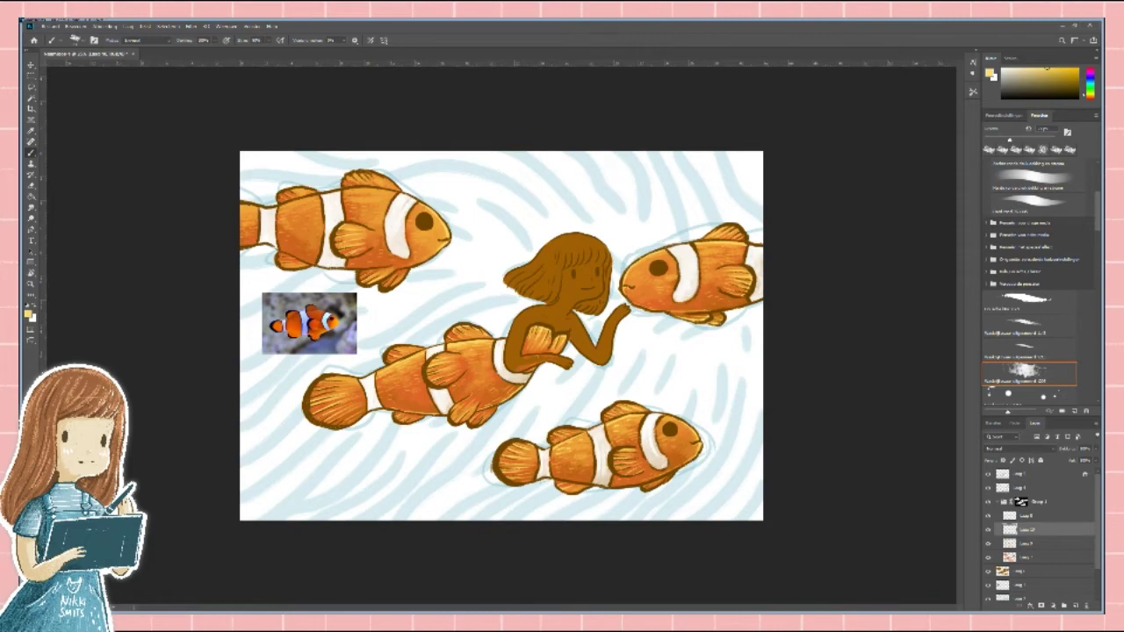
mouse_move(512, 294)
left_mouse_down()
mouse_move(556, 289)
mouse_move(535, 254)
mouse_move(600, 263)
left_mouse_up()
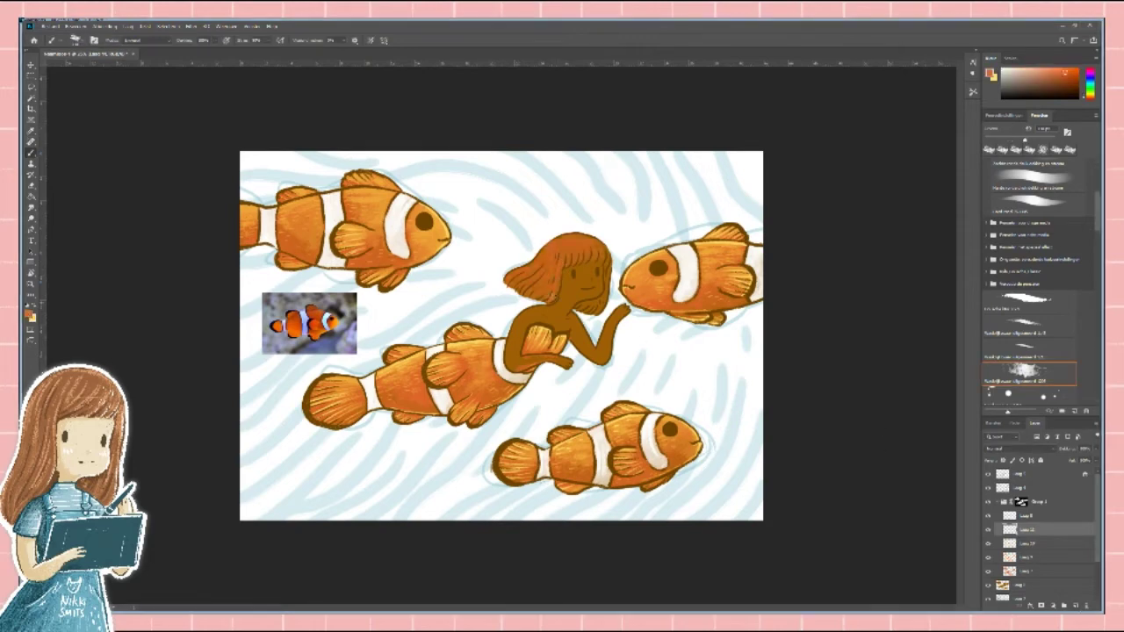
Lighten the girl's hair all over with yellow-orange.
key("x")
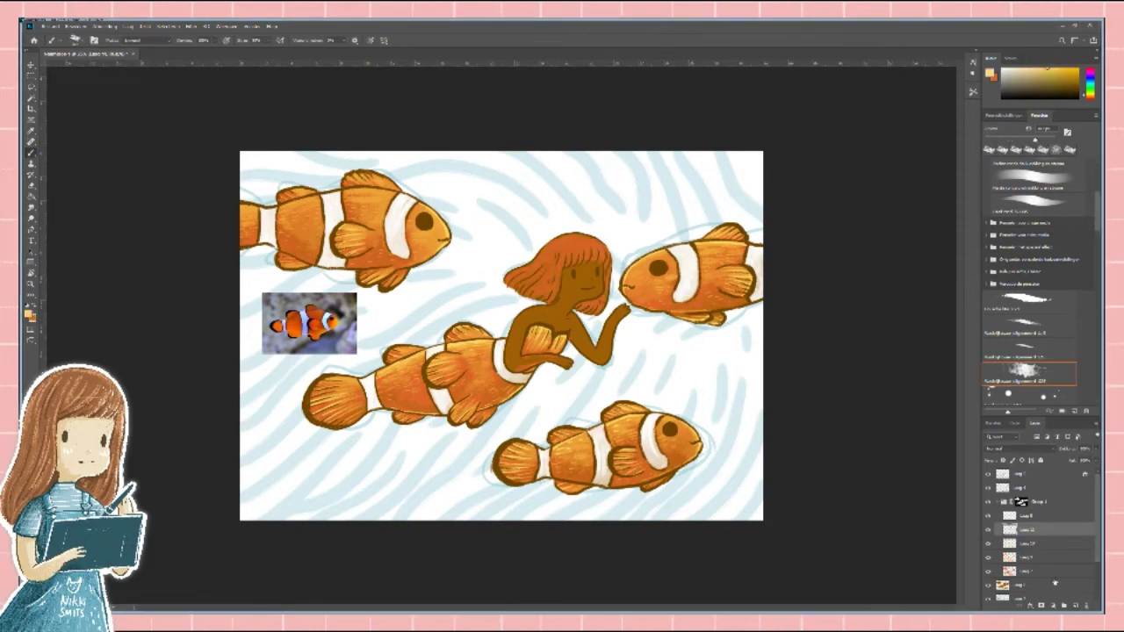
mouse_move(506, 287)
left_mouse_down()
mouse_move(537, 265)
mouse_move(605, 295)
left_mouse_up()
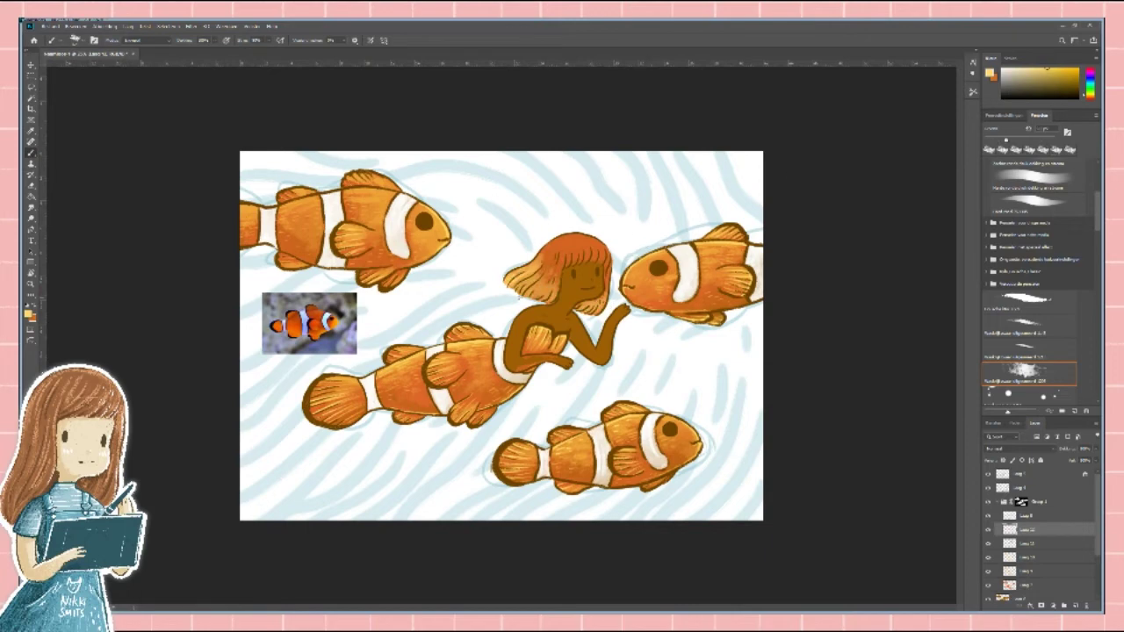
mouse_move(520, 263)
left_mouse_down()
mouse_move(558, 302)
mouse_move(569, 254)
mouse_move(615, 283)
left_mouse_up()
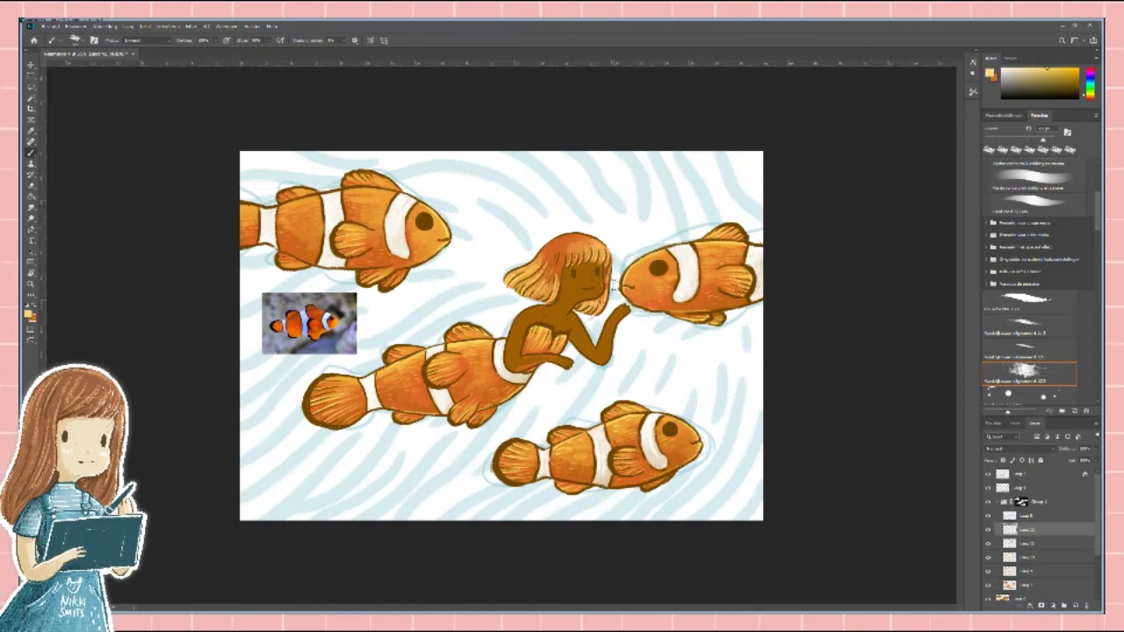
With a smaller brush, dab orange blush on three fish cheeks.
key("bracketleft")
key("bracketleft")
key("bracketleft")
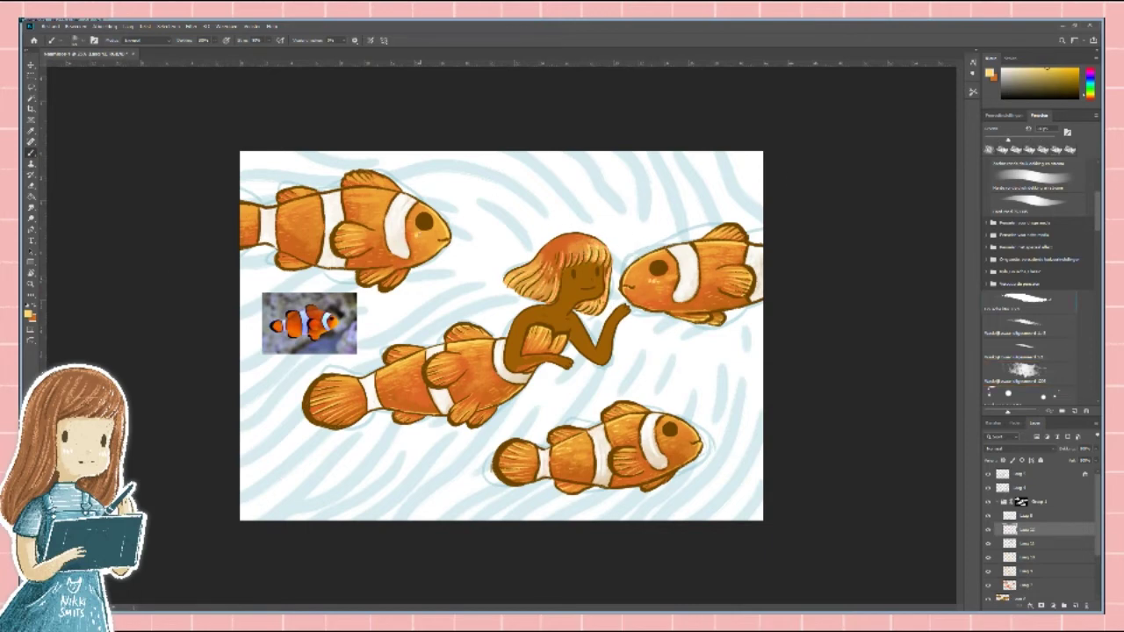
left_click(423, 235)
left_click(667, 443)
left_click(654, 279)
Switch to white, move the layer up one, and dot highlights on the top-left fish's dorsal fin.
key("x")
left_click_drag(1028, 529, 1024, 513)
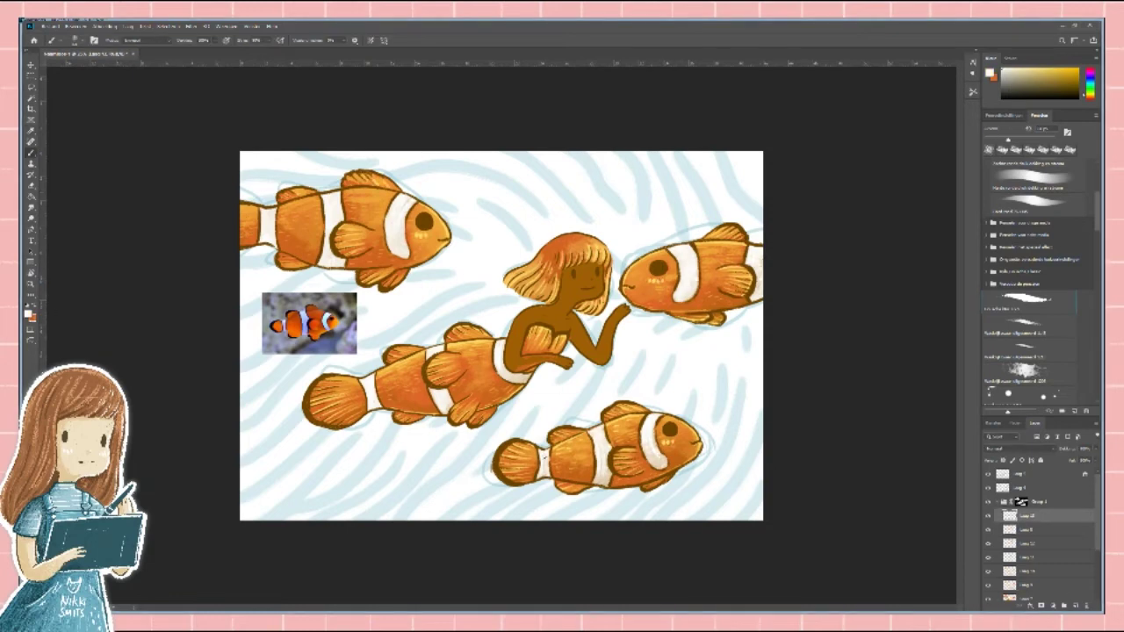
left_click(348, 193)
left_click(356, 192)
left_click(365, 191)
Sample the clownfish orange and add an empty shading layer, Layer 17, above the selected layer.
key("e")
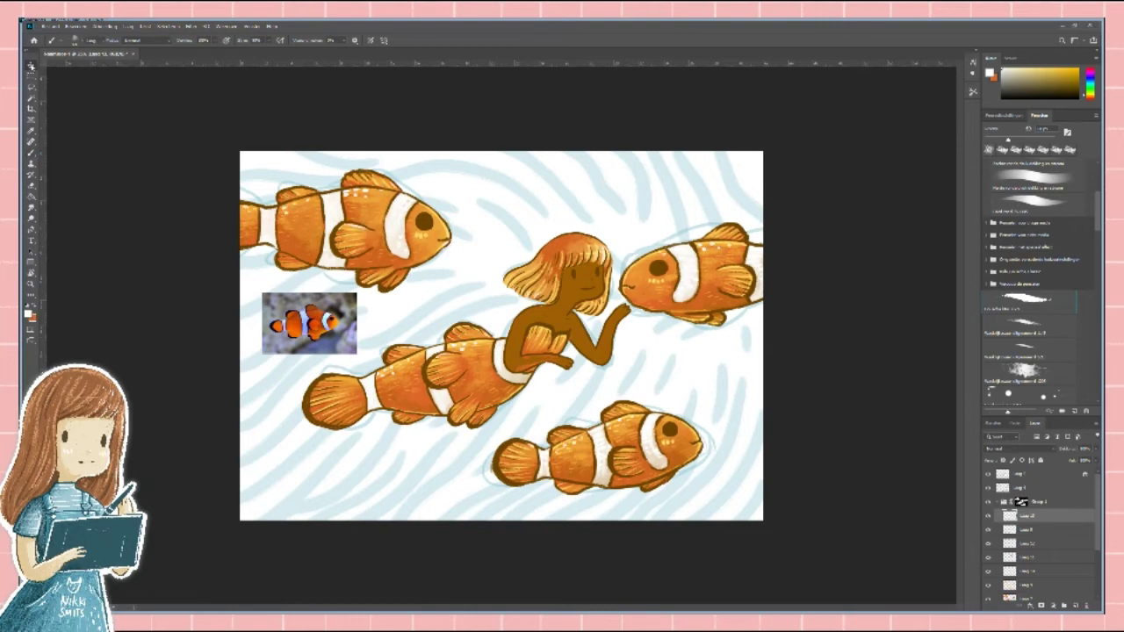
left_click(1023, 598)
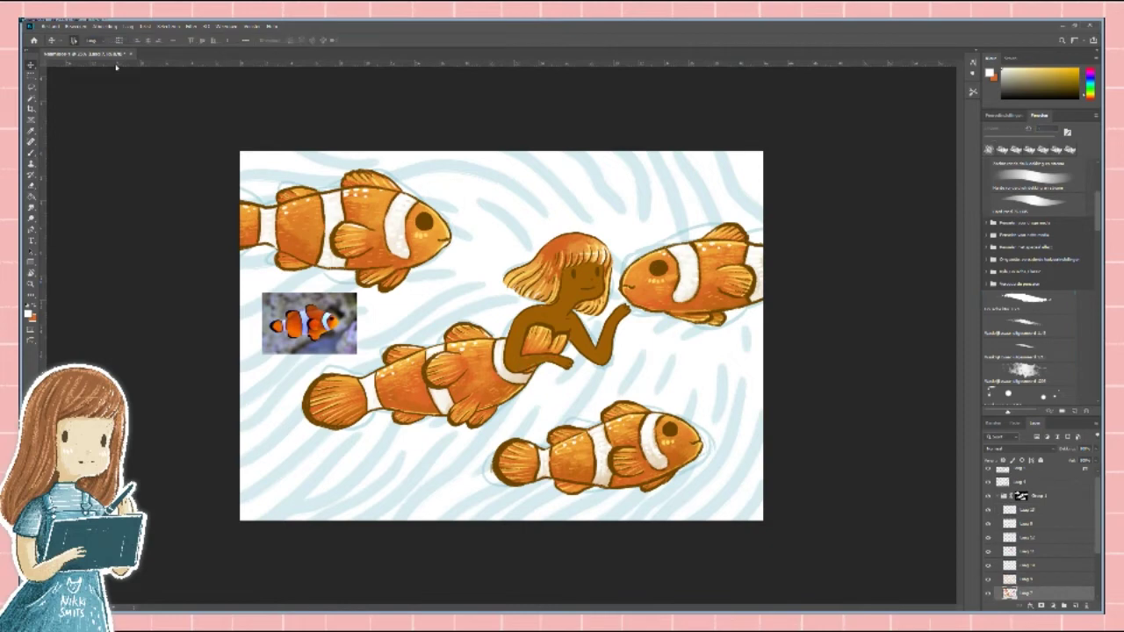
left_click(439, 363, "ctrl")
key("b")
left_click(439, 363, "alt")
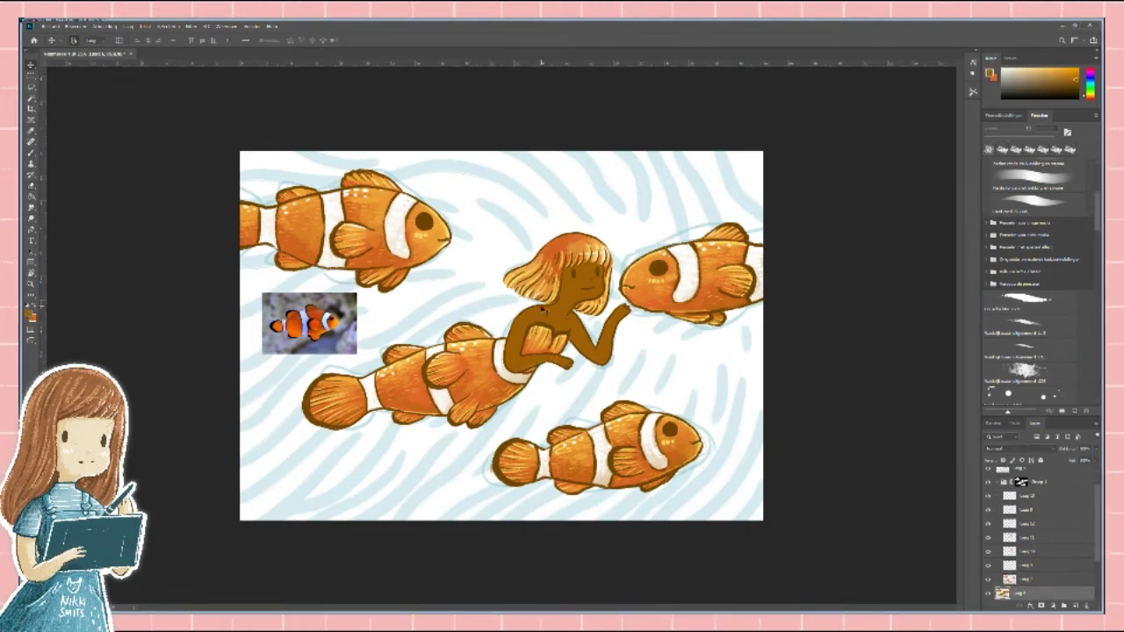
left_click(1023, 523)
left_click(1026, 497)
key("ctrl+shift+alt+n")
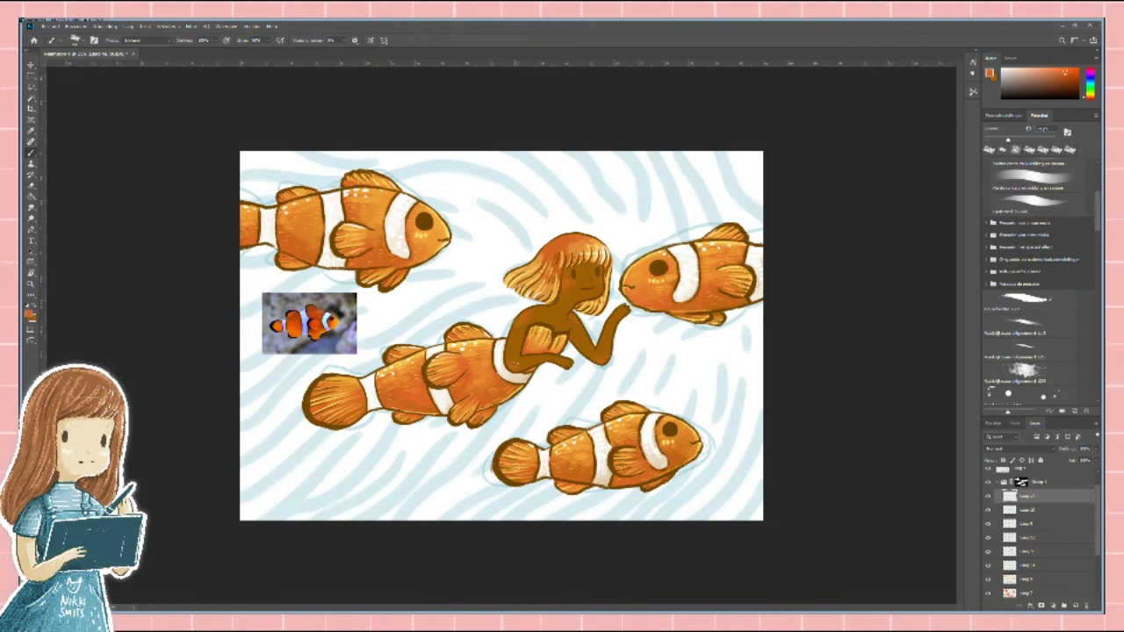
Test a cheek stroke, change brush preset and colour, then shade the girl's face and neck brown.
left_click_drag(569, 281, 576, 294)
left_click(1027, 372)
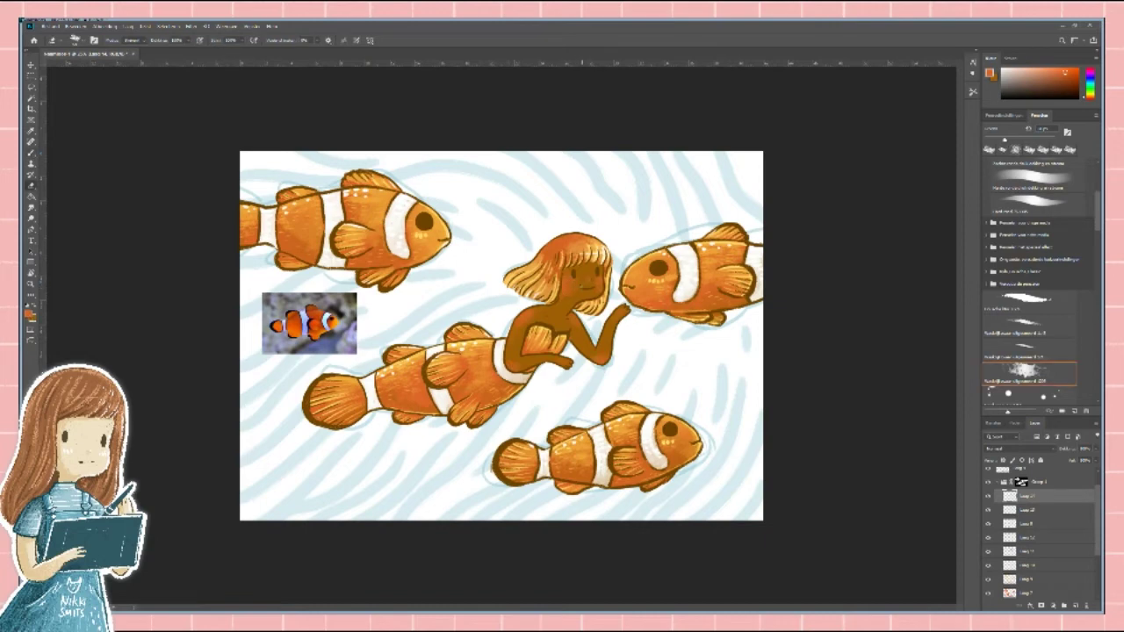
key("x")
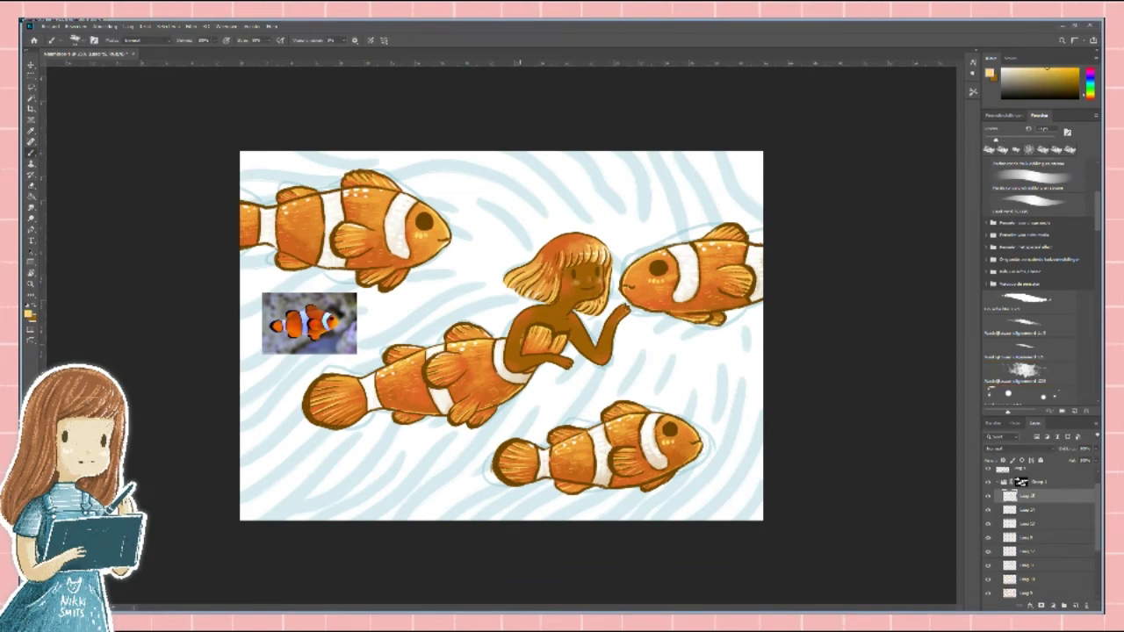
left_click_drag(555, 304, 598, 308)
left_click_drag(565, 262, 604, 269)
scroll(1036, 264, "up", 1)
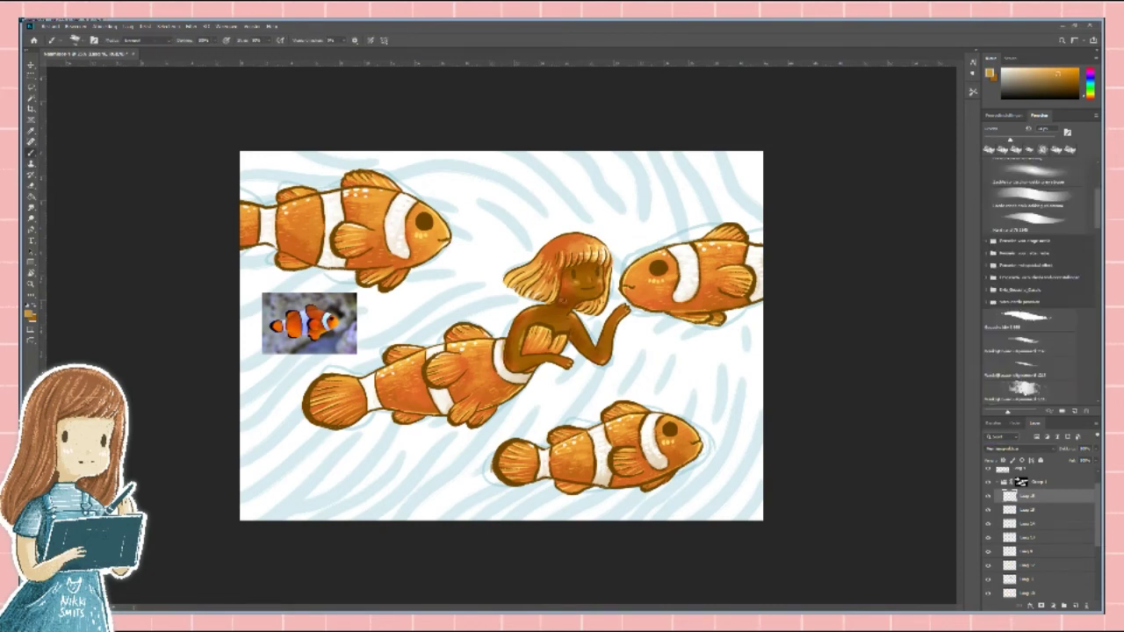
key("e")
key("b")
Darken the bellies of the middle, top, right and bottom fish, and shade the girl's neck and hair.
left_click_drag(531, 383, 339, 411)
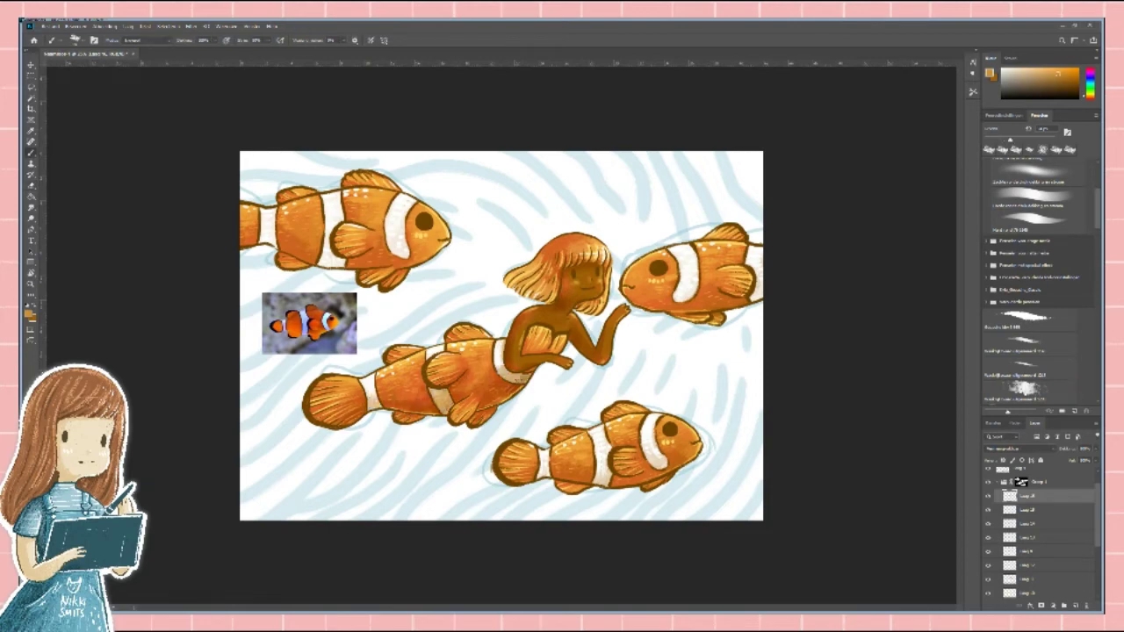
mouse_move(431, 267)
left_mouse_down()
mouse_move(248, 237)
mouse_move(352, 264)
left_mouse_up()
left_click_drag(747, 312, 650, 295)
mouse_move(678, 459)
left_mouse_down()
mouse_move(594, 479)
mouse_move(513, 475)
left_mouse_up()
left_click_drag(609, 444, 567, 465)
left_click_drag(573, 304, 542, 325)
mouse_move(567, 255)
left_mouse_down()
mouse_move(537, 286)
mouse_move(527, 259)
mouse_move(563, 262)
left_mouse_up()
Select the layer under Group 1 and move it out of the group to the top.
key("ctrl+shift+alt+e")
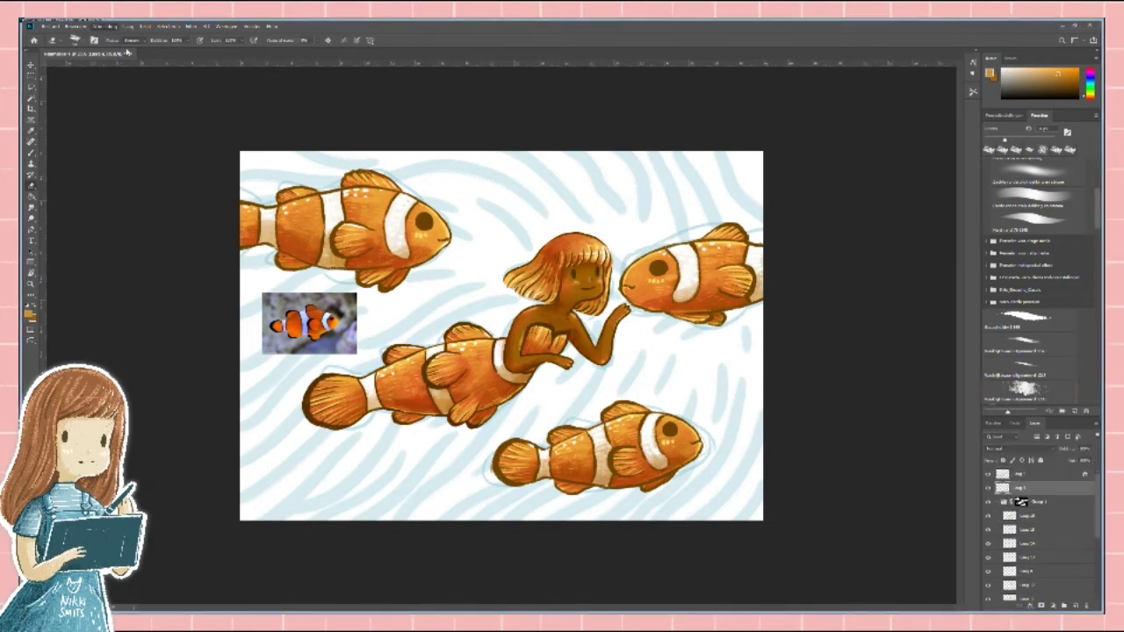
left_click(1028, 515)
left_click(1029, 318)
key("ctrl+shift+bracketright")
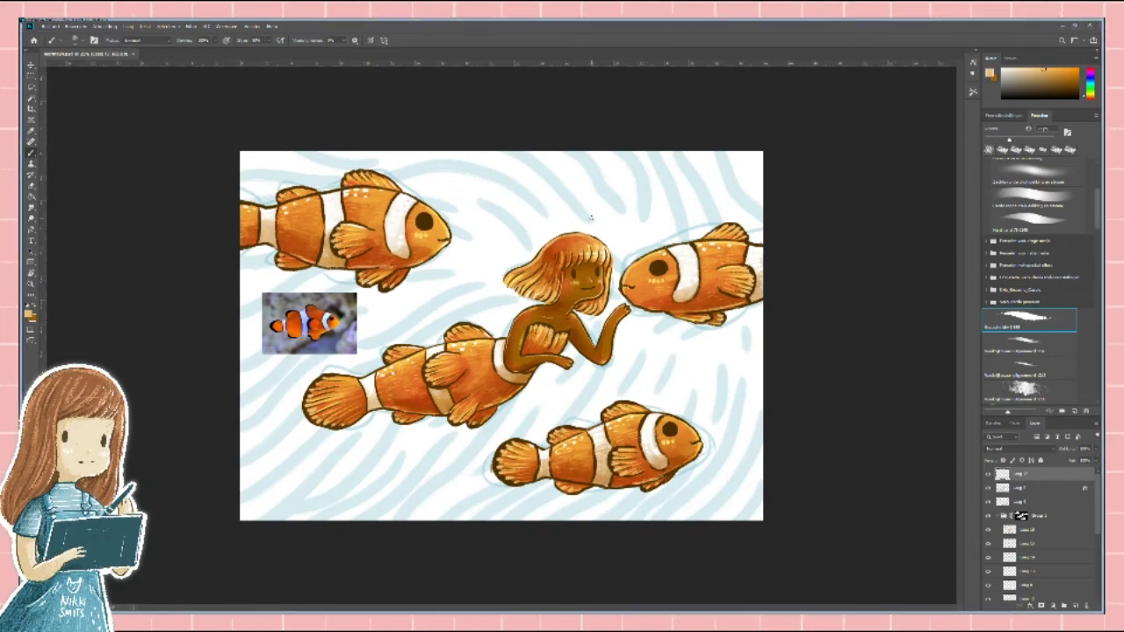
On a new top layer, paint white highlights on the right, lower and top fish stripes.
key("ctrl+shift+alt+n")
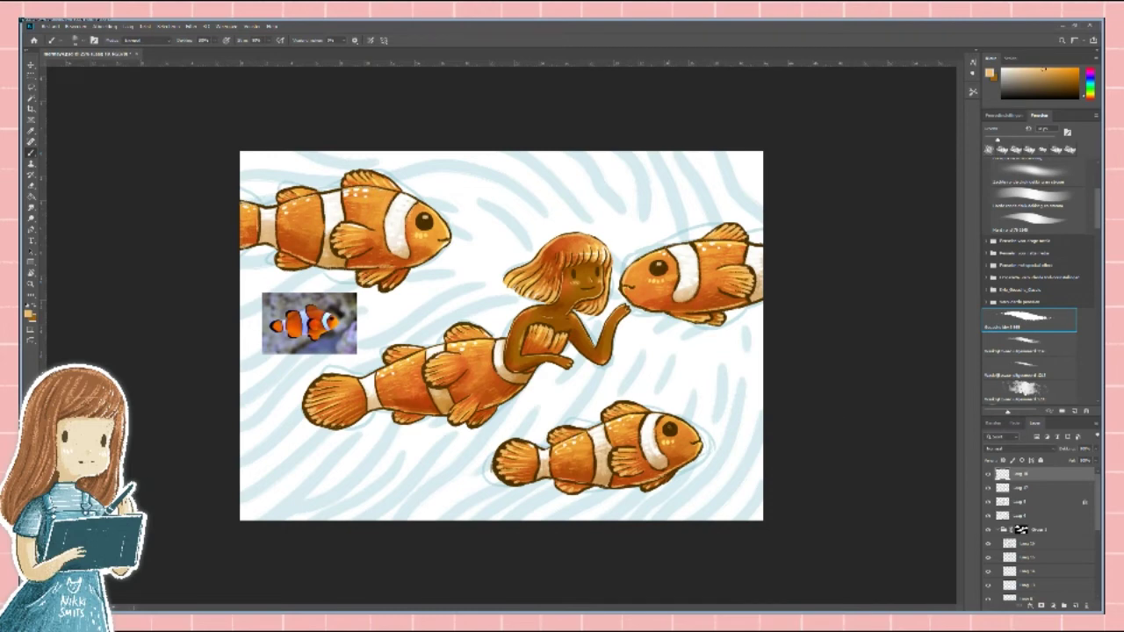
key("x")
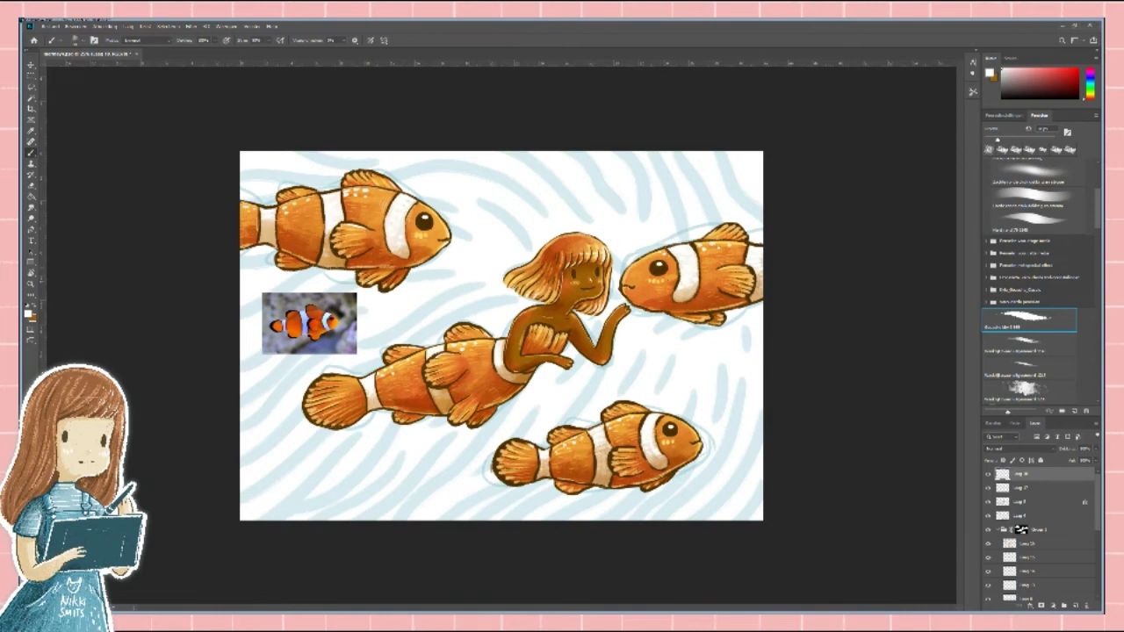
left_click_drag(675, 298, 694, 286)
left_click_drag(549, 455, 549, 477)
mouse_move(324, 232)
left_mouse_down()
mouse_move(324, 262)
mouse_move(265, 219)
left_mouse_up()
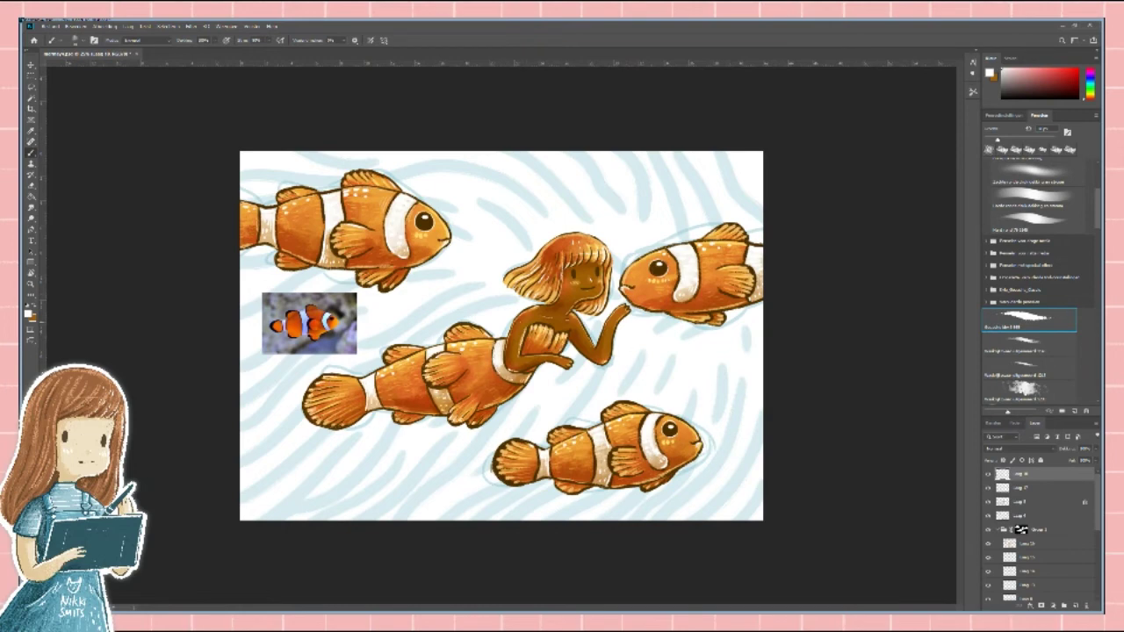
left_click(620, 279, "ctrl")
left_click(620, 279, "alt")
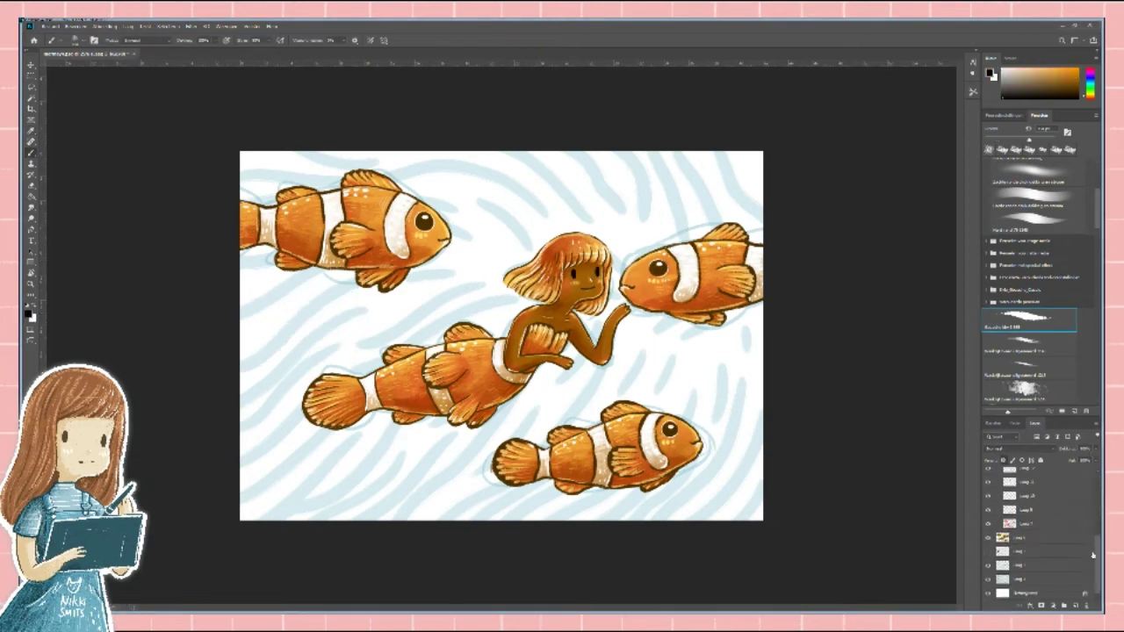
Paint dark-blue strands from the girl's hand down across the lower left and middle fish.
left_click(569, 345, "alt")
left_click_drag(573, 339, 432, 520)
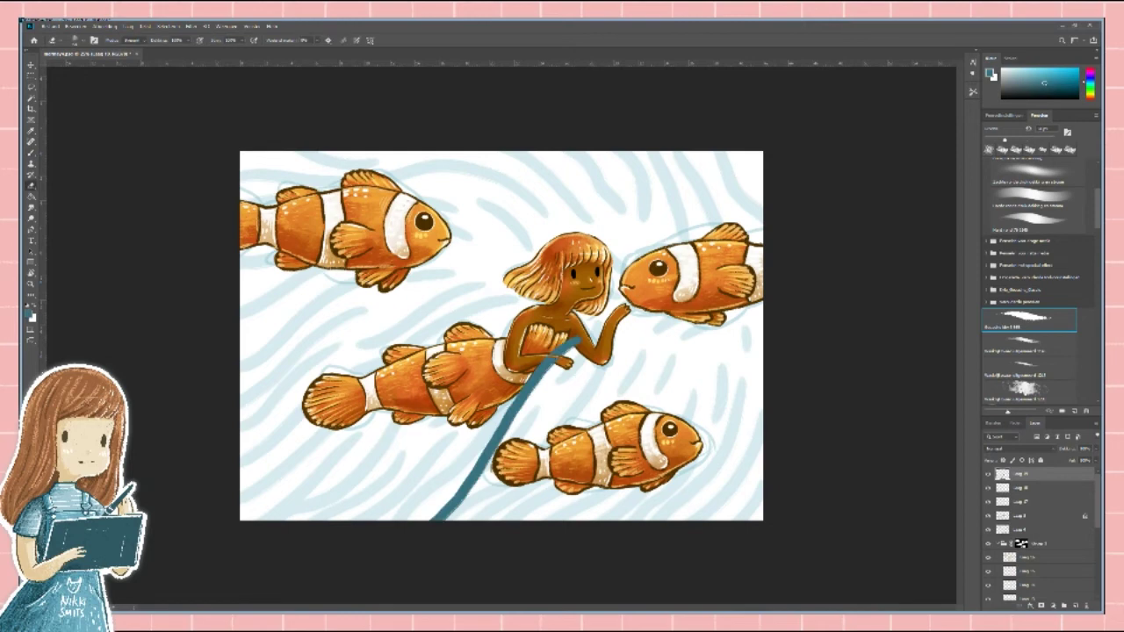
key("ctrl+z")
left_click_drag(601, 337, 449, 520)
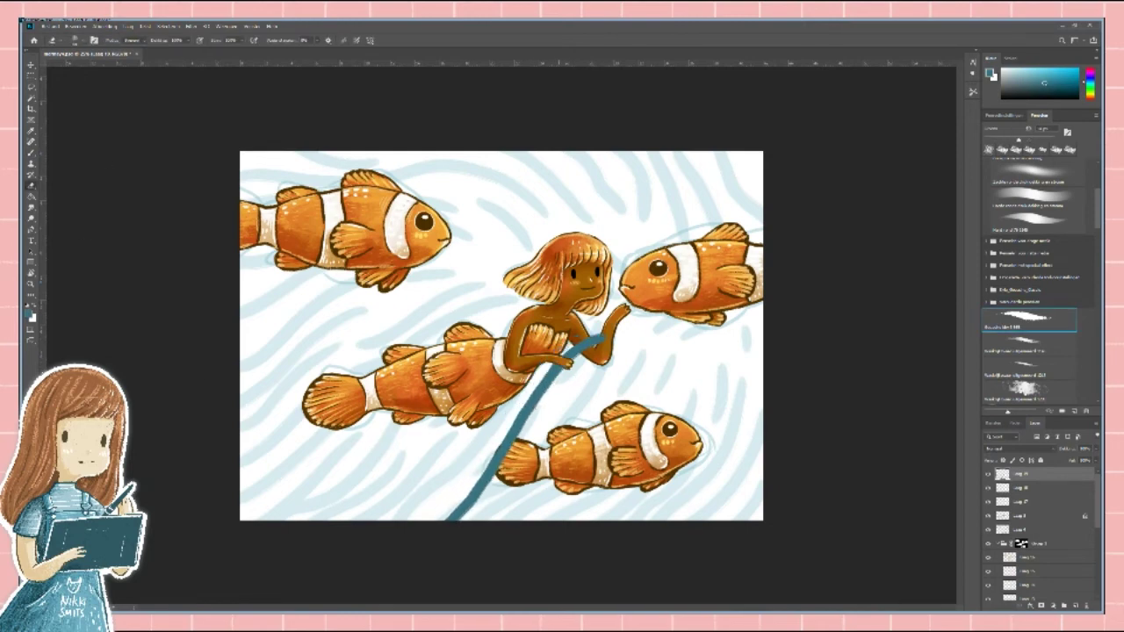
left_click_drag(489, 355, 379, 520)
left_click_drag(392, 406, 325, 520)
left_click_drag(384, 341, 246, 518)
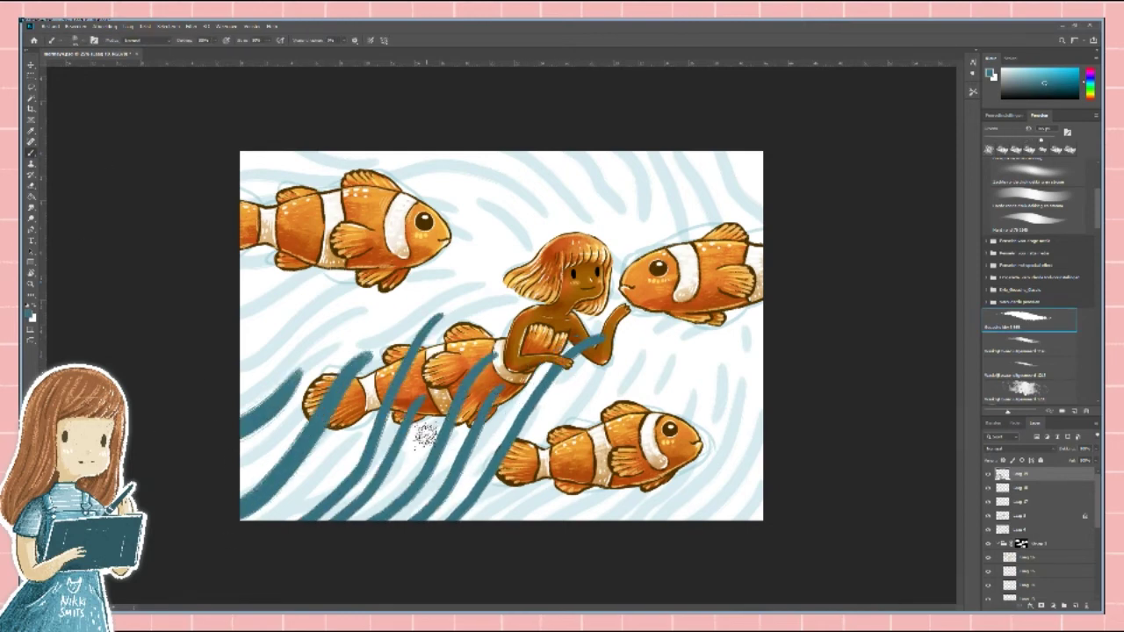
left_click_drag(438, 423, 347, 520)
left_click_drag(575, 397, 475, 520)
left_click_drag(356, 406, 359, 529)
Replace the too-thick strokes with thinner strands over the fish and up the left side.
key("ctrl+z")
key("ctrl+z")
key("ctrl+z")
left_click_drag(438, 422, 289, 527)
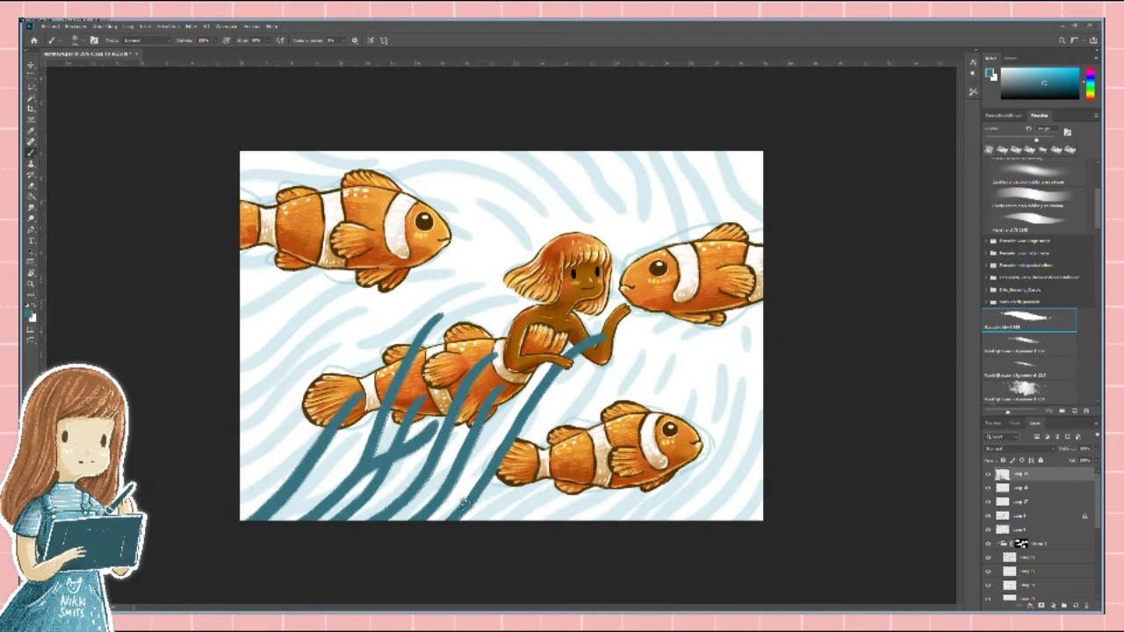
left_click_drag(575, 399, 475, 526)
left_click_drag(360, 350, 226, 497)
left_click_drag(383, 309, 240, 439)
left_click_drag(576, 452, 477, 545)
left_click_drag(343, 202, 239, 321)
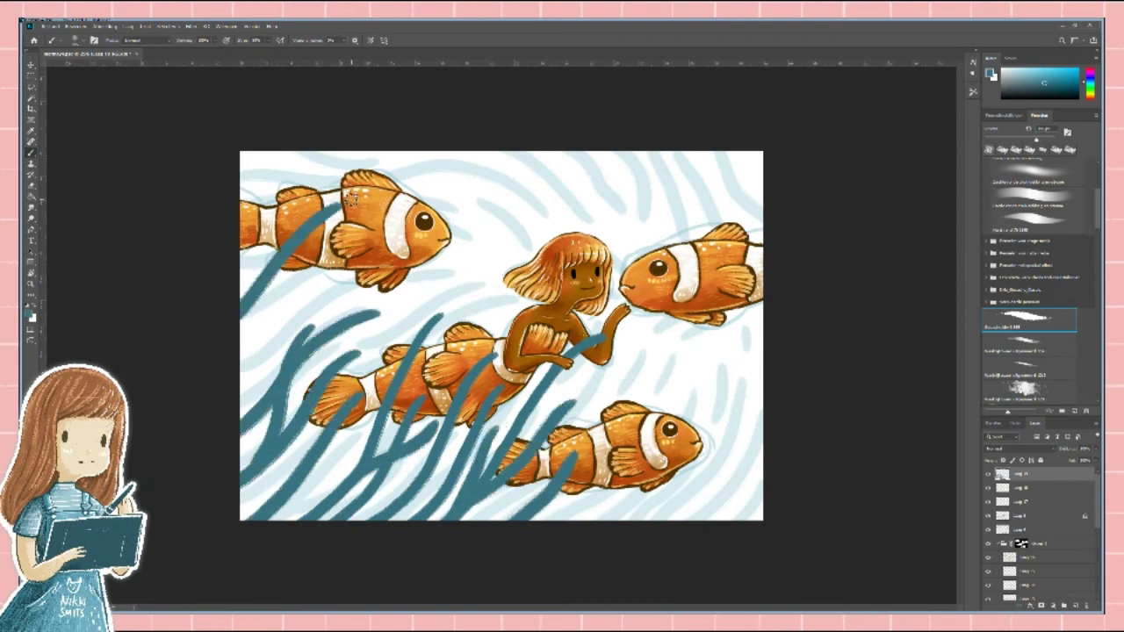
left_click_drag(356, 237, 239, 369)
left_click_drag(419, 154, 281, 233)
Add strands near the top-left fish, along the bottom-right edge and around the bottom fish.
left_click_drag(307, 151, 257, 211)
left_click_drag(745, 445, 670, 524)
left_click_drag(640, 480, 588, 523)
left_click_drag(609, 467, 546, 524)
left_click_drag(381, 147, 332, 203)
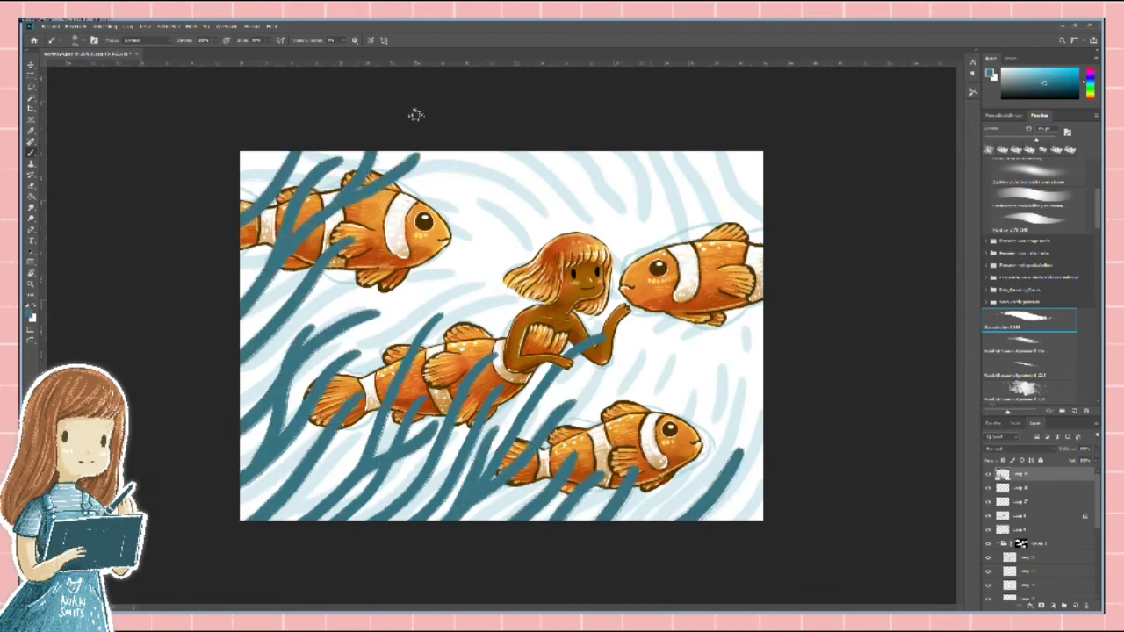
left_click_drag(348, 288, 276, 336)
left_click_drag(763, 414, 718, 523)
On the layer below, paint strands across the lower left and left half of the canvas.
key("alt+bracketleft")
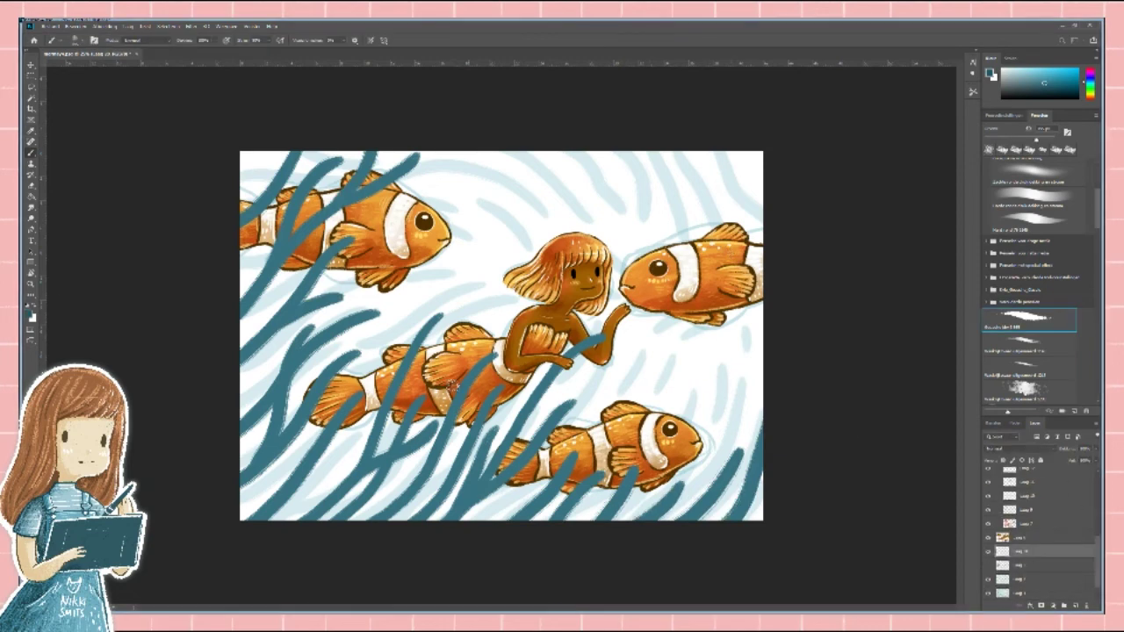
left_click_drag(369, 415, 273, 520)
left_click_drag(325, 426, 231, 510)
left_click_drag(463, 318, 415, 430)
left_click_drag(419, 450, 325, 518)
left_click_drag(363, 334, 241, 465)
left_click_drag(301, 270, 240, 341)
left_click_drag(462, 263, 240, 376)
mouse_move(690, 354)
left_mouse_down()
mouse_move(567, 520)
mouse_move(635, 409)
left_mouse_up()
Redo the right-side strand and add strands around the bottom fish, lower middle and top-left fish.
key("ctrl+z")
left_click_drag(725, 406, 667, 520)
left_click_drag(620, 374, 568, 427)
left_click_drag(539, 481, 464, 520)
left_click_drag(534, 388, 427, 520)
left_click_drag(469, 423, 388, 519)
left_click_drag(438, 151, 240, 197)
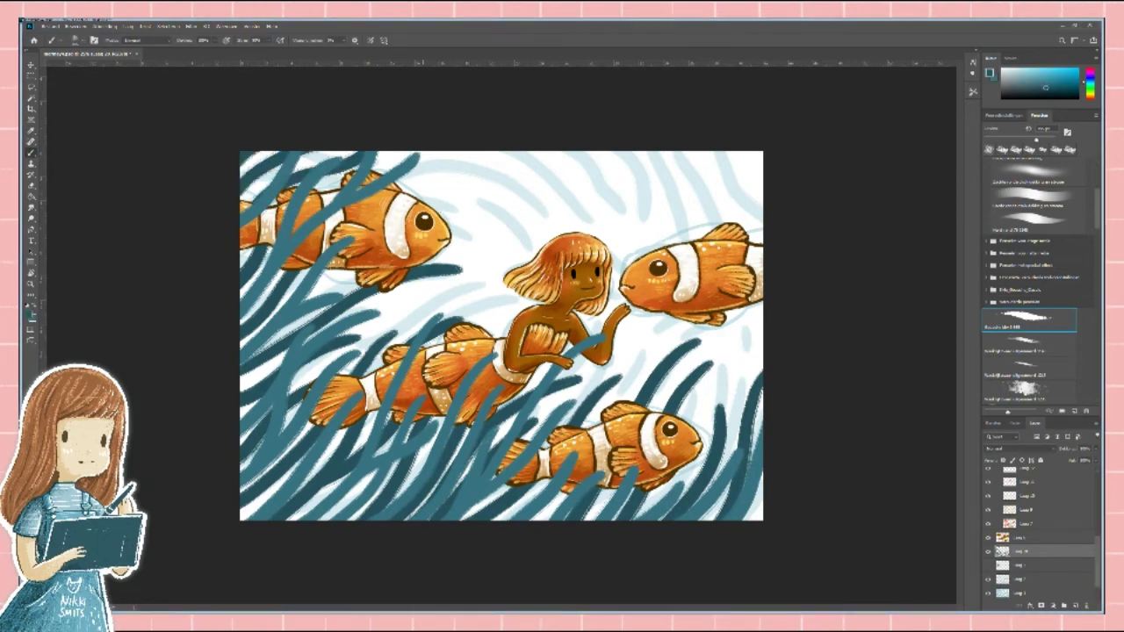
Paint seaweed strands along the top edge and sweeping toward the upper right.
left_click_drag(452, 151, 566, 200)
left_click_drag(400, 180, 562, 220)
left_click_drag(587, 151, 641, 239)
left_click_drag(642, 143, 670, 239)
left_click_drag(681, 218, 762, 156)
left_click_drag(539, 221, 448, 265)
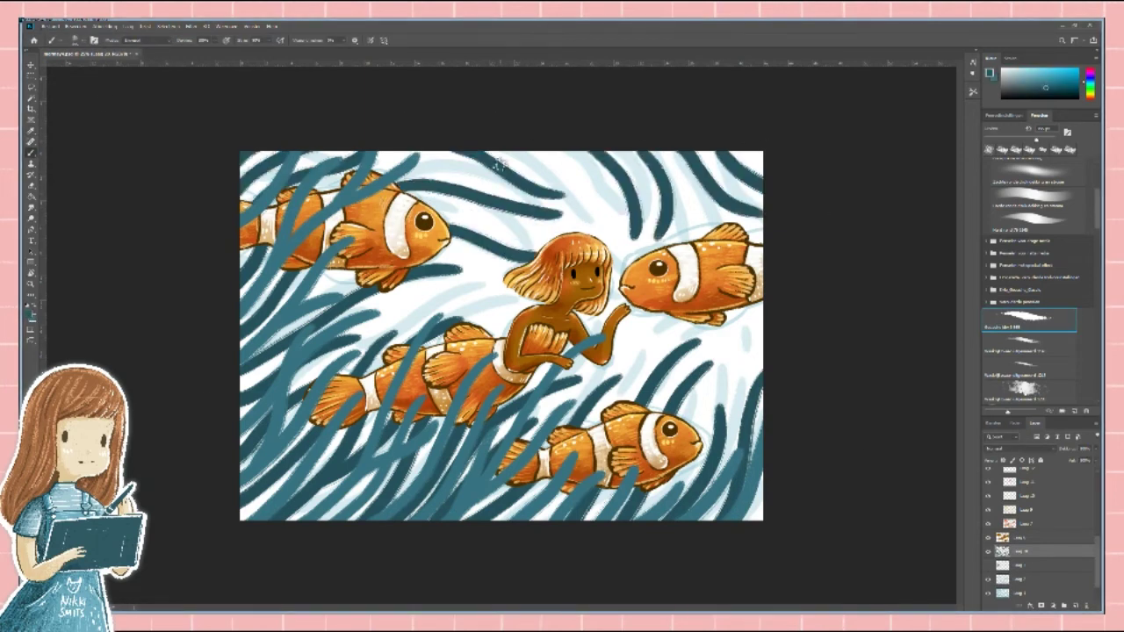
left_click_drag(597, 158, 491, 185)
Add strands beside the girl, then paint a strand over the right fish on a new layer.
left_click_drag(667, 170, 703, 242)
left_click_drag(527, 274, 434, 337)
left_click_drag(471, 166, 425, 186)
left_click_drag(615, 330, 728, 330)
key("ctrl+z")
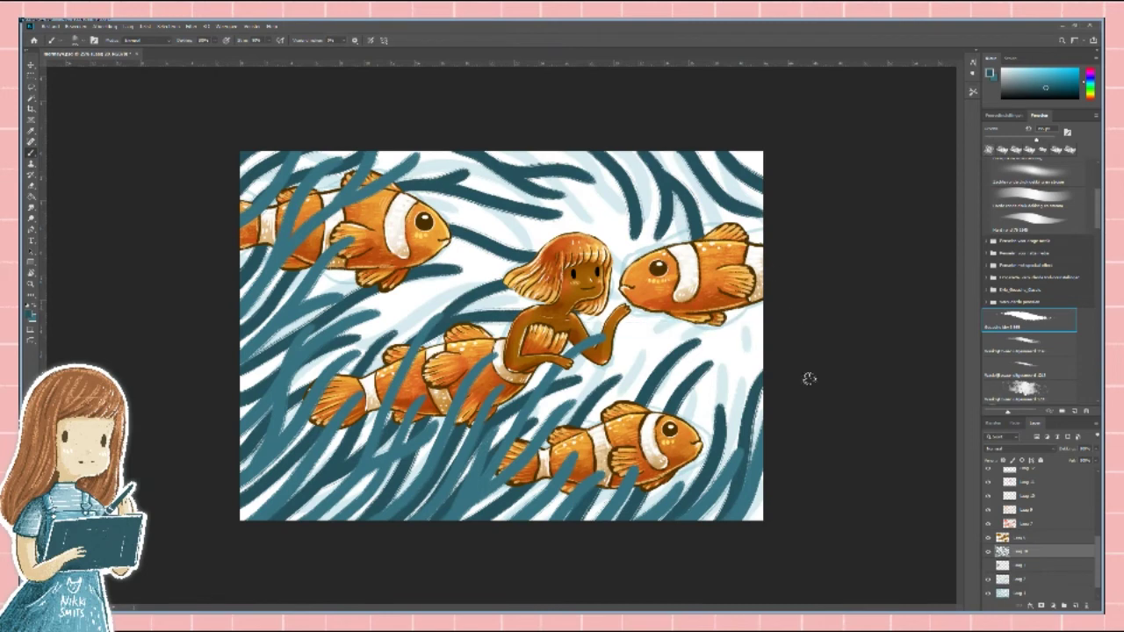
key("ctrl+shift+alt+n")
left_click_drag(719, 176, 760, 303)
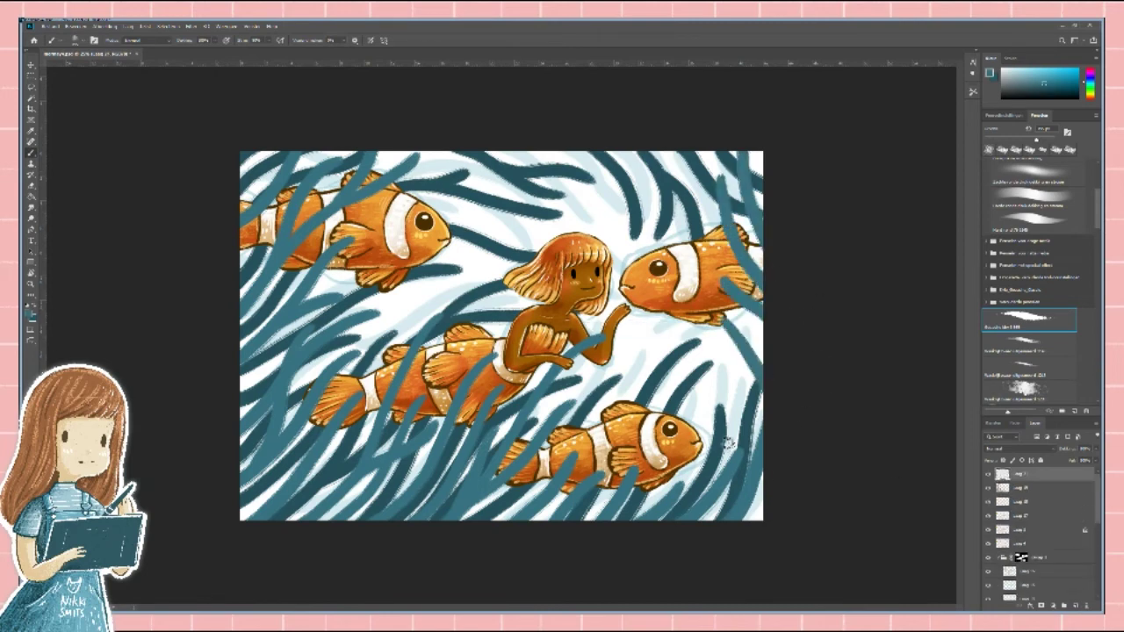
Brush a light-blue stroke over a white gap and select the background strokes layer.
scroll(1101, 471, "down", 5)
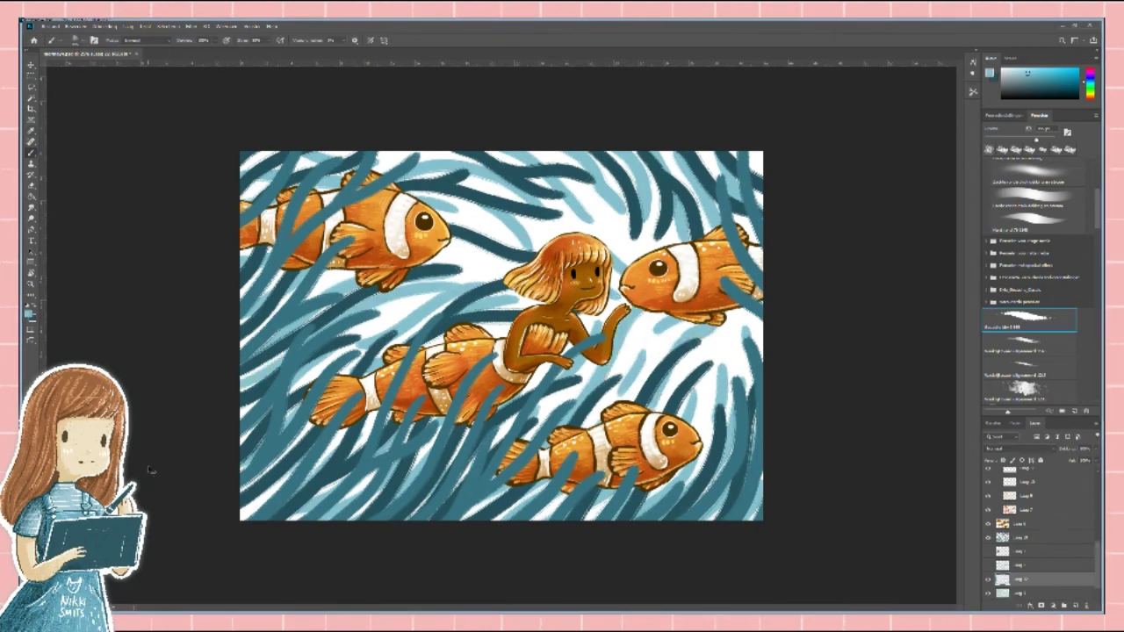
mouse_move(691, 372)
left_mouse_down()
mouse_move(648, 326)
mouse_move(648, 428)
left_mouse_up()
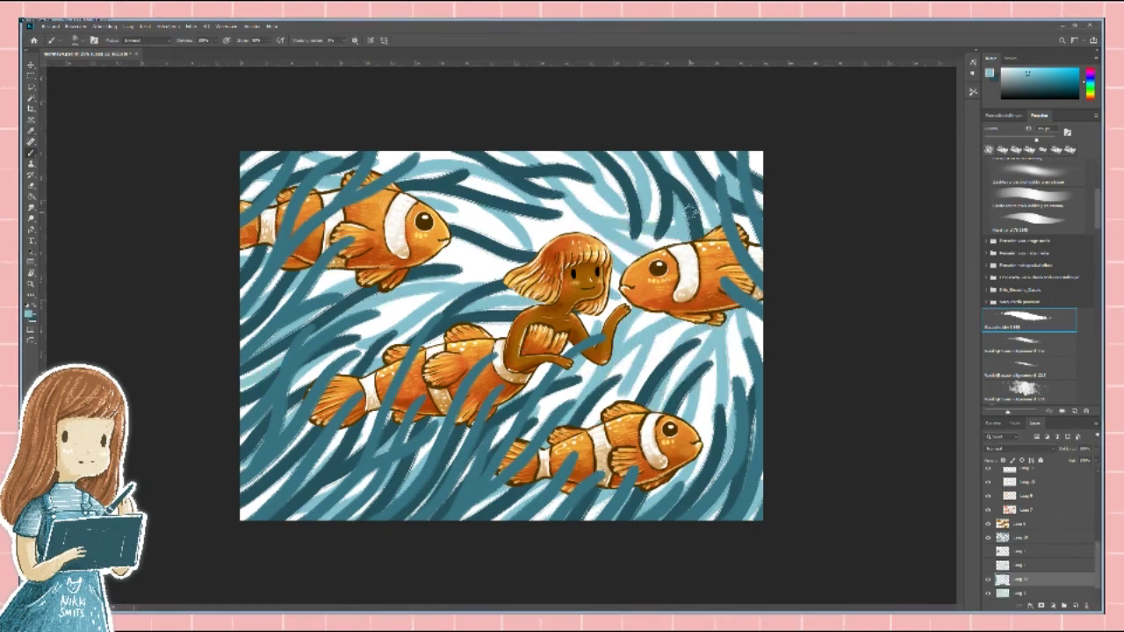
left_click(989, 535)
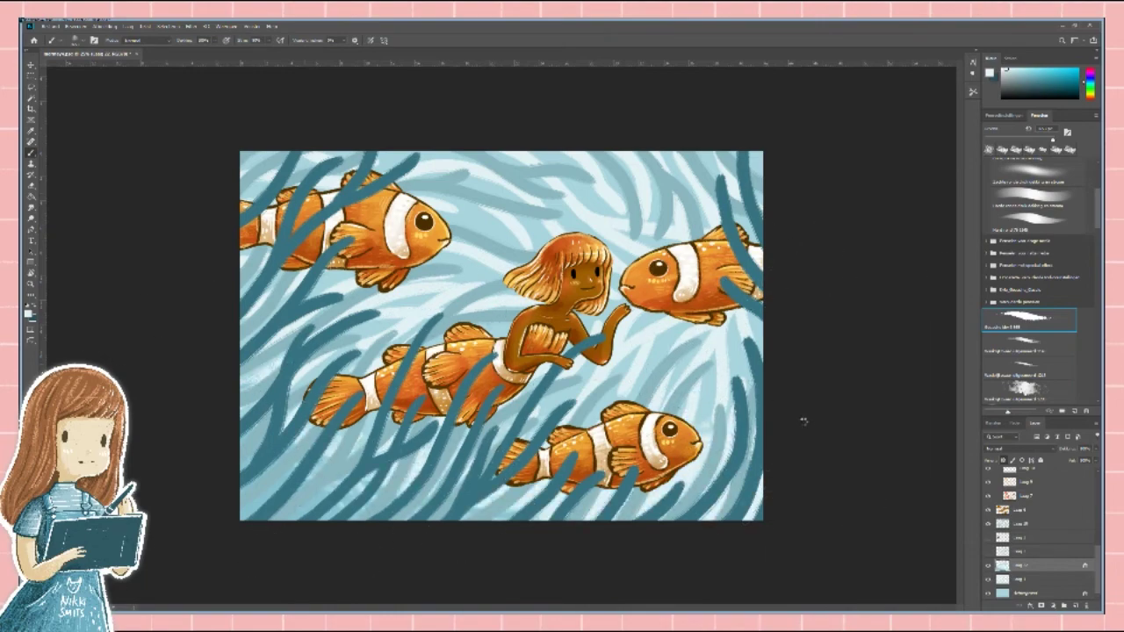
Turn the strand layer white with scattered white dots, toggling a layer off and on to compare.
left_click(1018, 524)
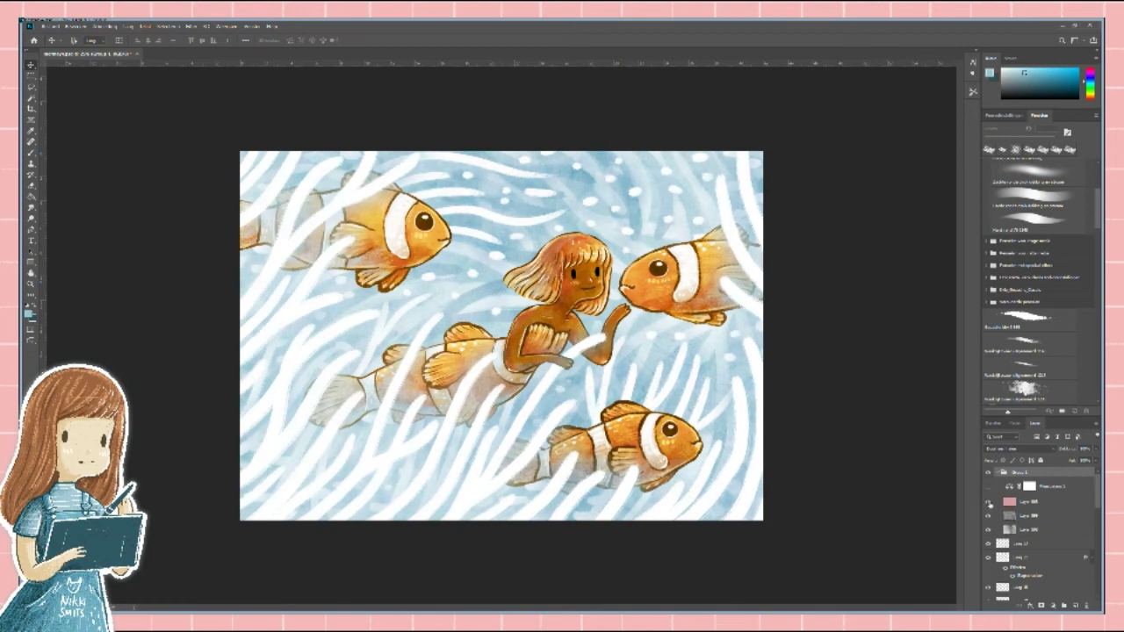
left_click(988, 502)
left_click(990, 531)
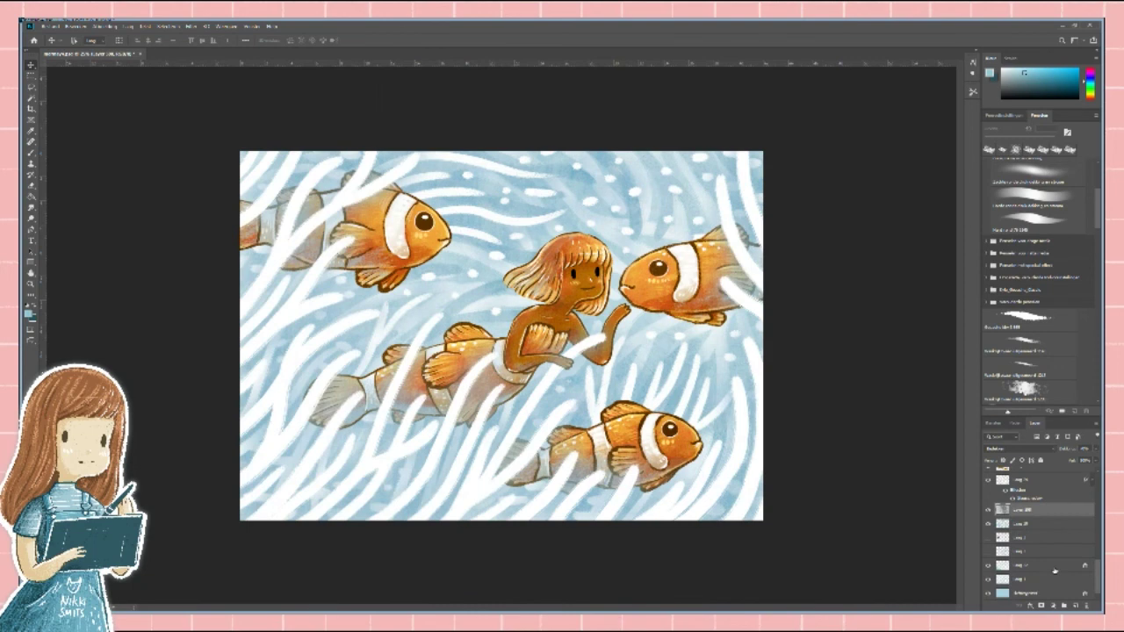
Duplicate the masked adjustment layer in Group 1 with Ctrl+J.
scroll(1055, 572, "up", 2)
left_click(1029, 485)
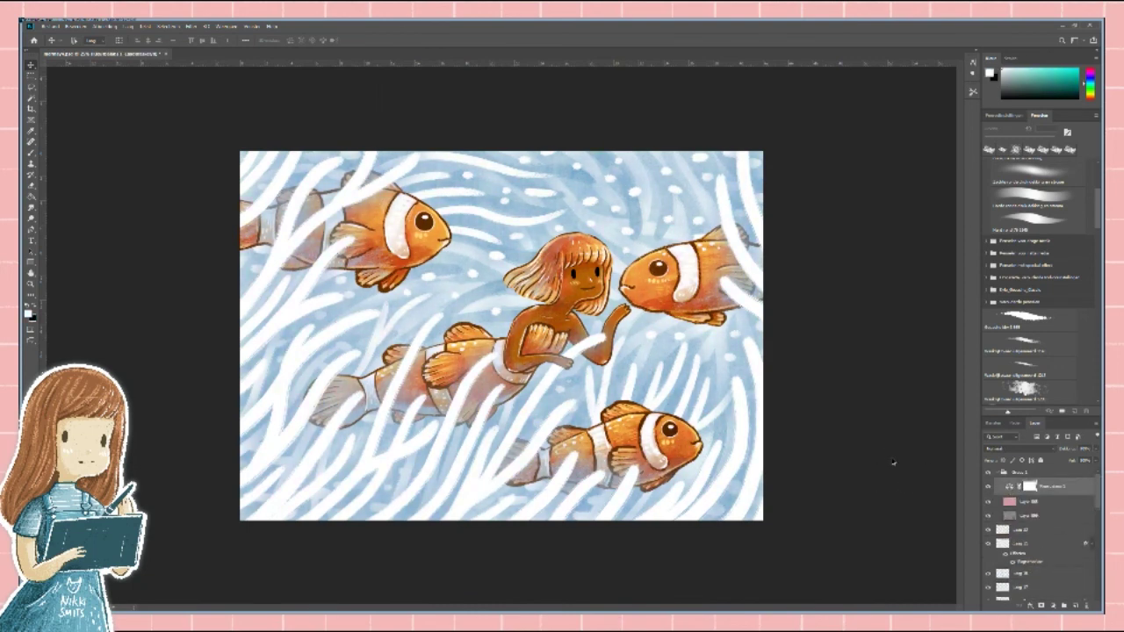
key("ctrl+j")
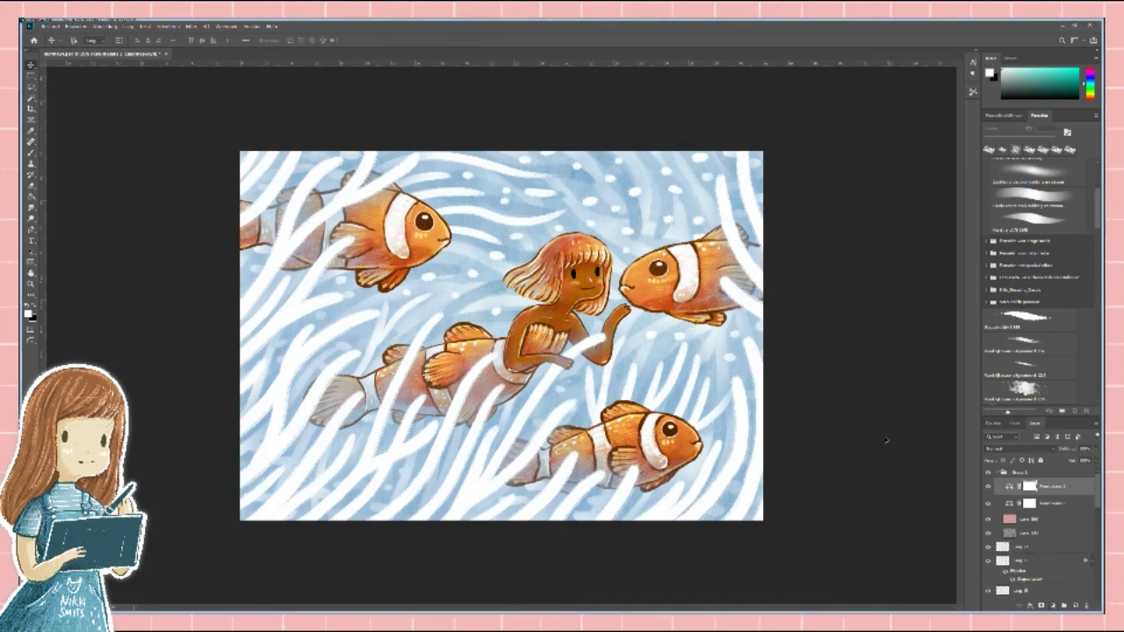
key("ctrl+z")
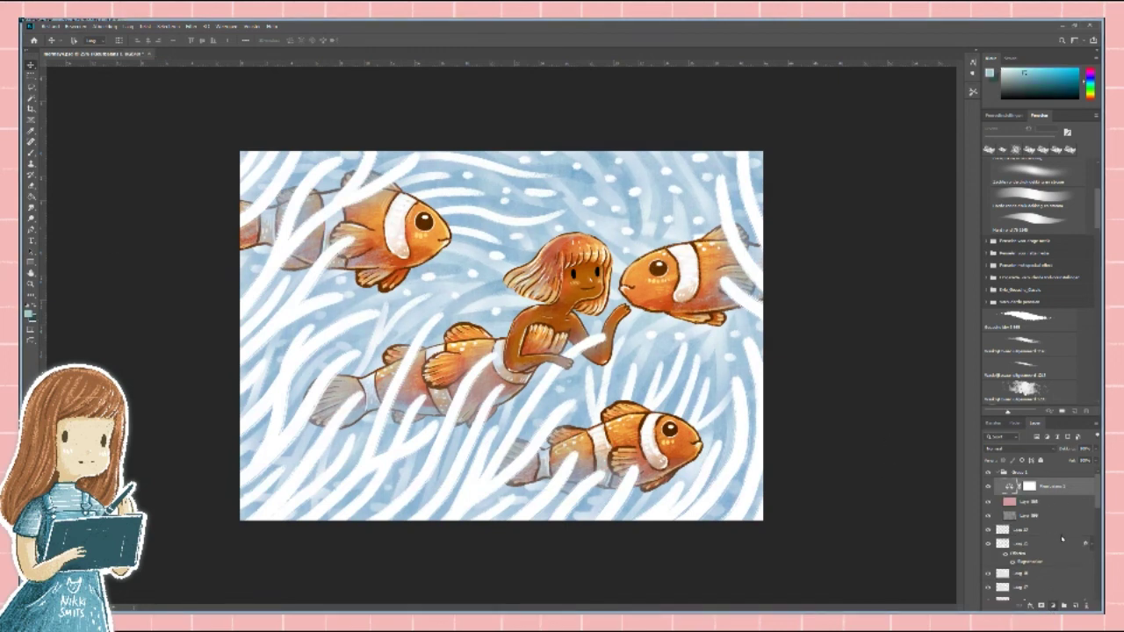
key("ctrl+j")
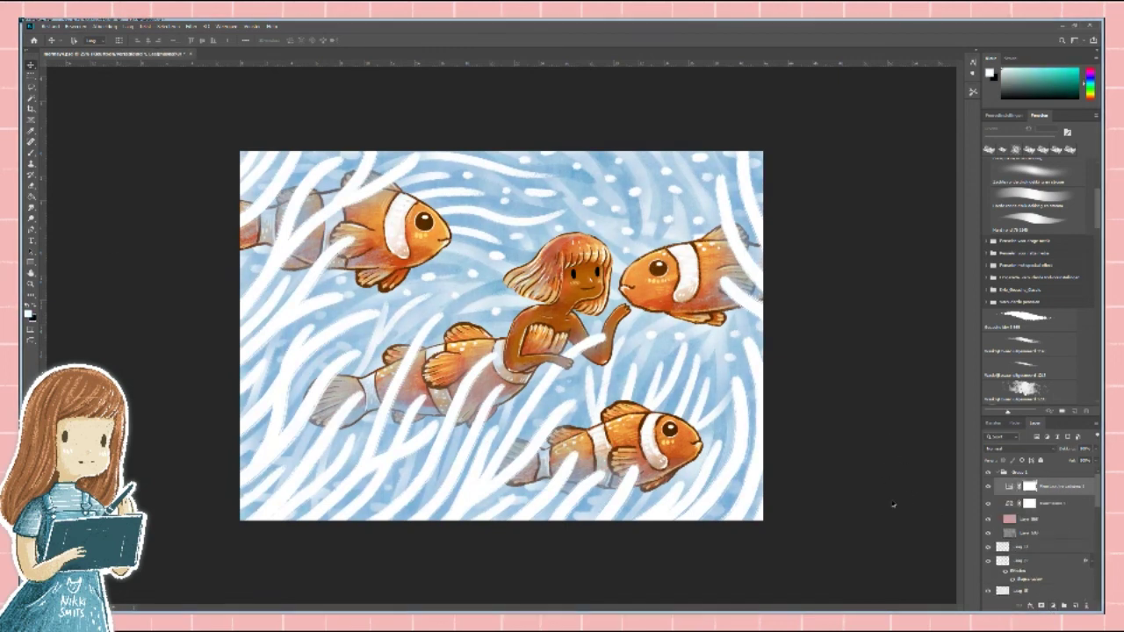
On a new layer, sign lower right with the view rotated, then reset rotation and fit the canvas.
key("z")
left_click_drag(904, 510, 607, 562)
key("ctrl+shift+alt+n")
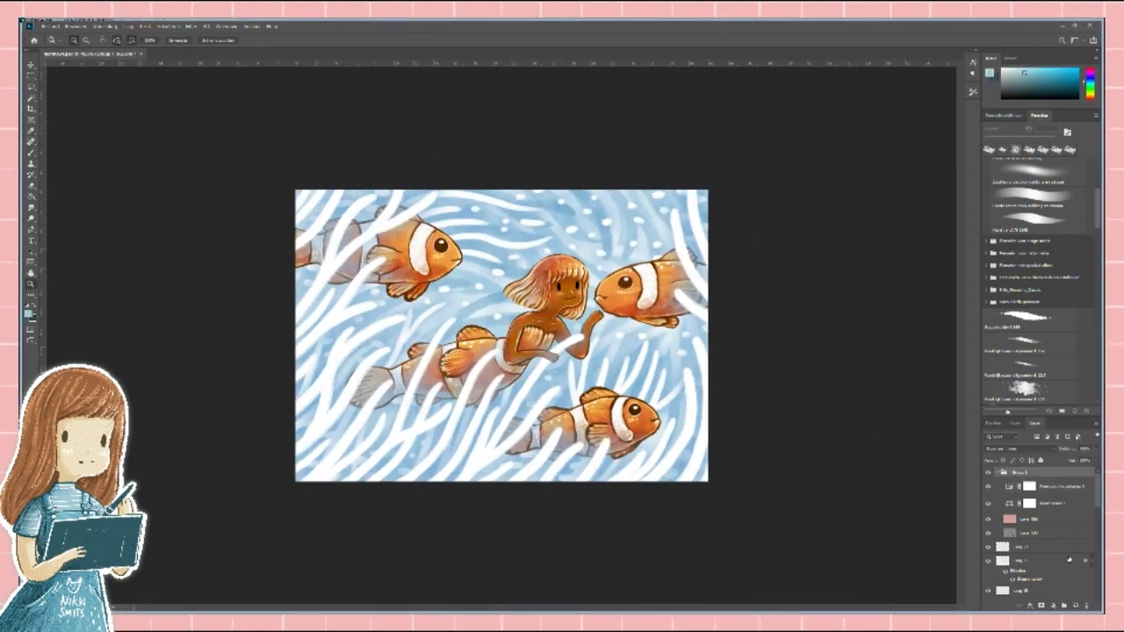
key("ctrl+0")
key("r")
mouse_move(773, 237)
left_mouse_down()
mouse_move(797, 406)
mouse_move(733, 527)
left_mouse_up()
key("b")
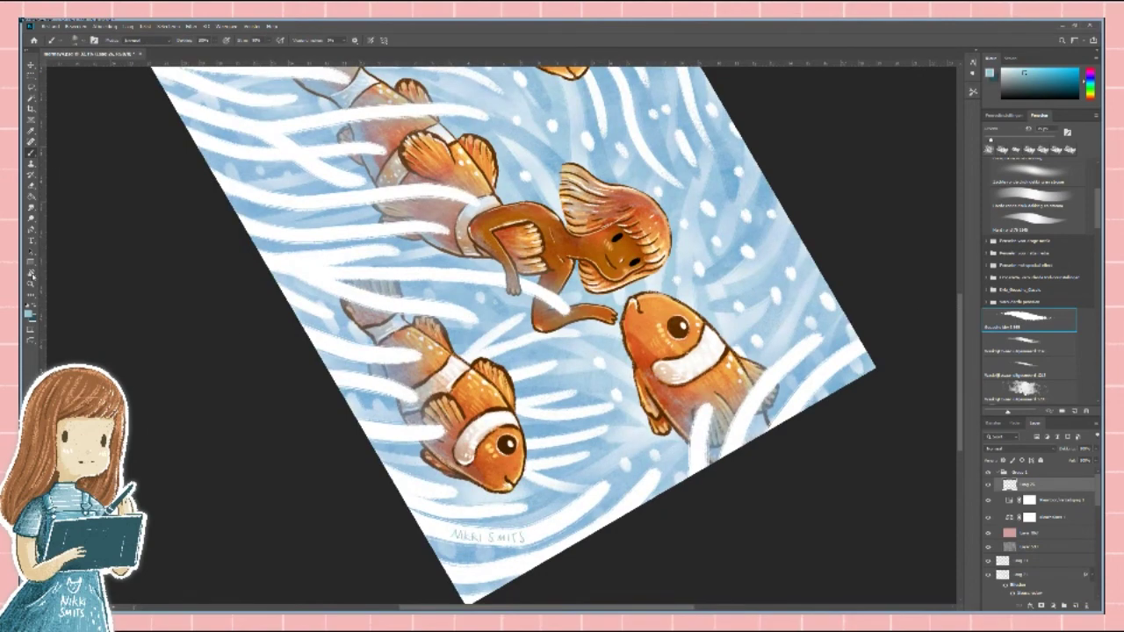
key("Escape")
key("z")
key("ctrl+0")
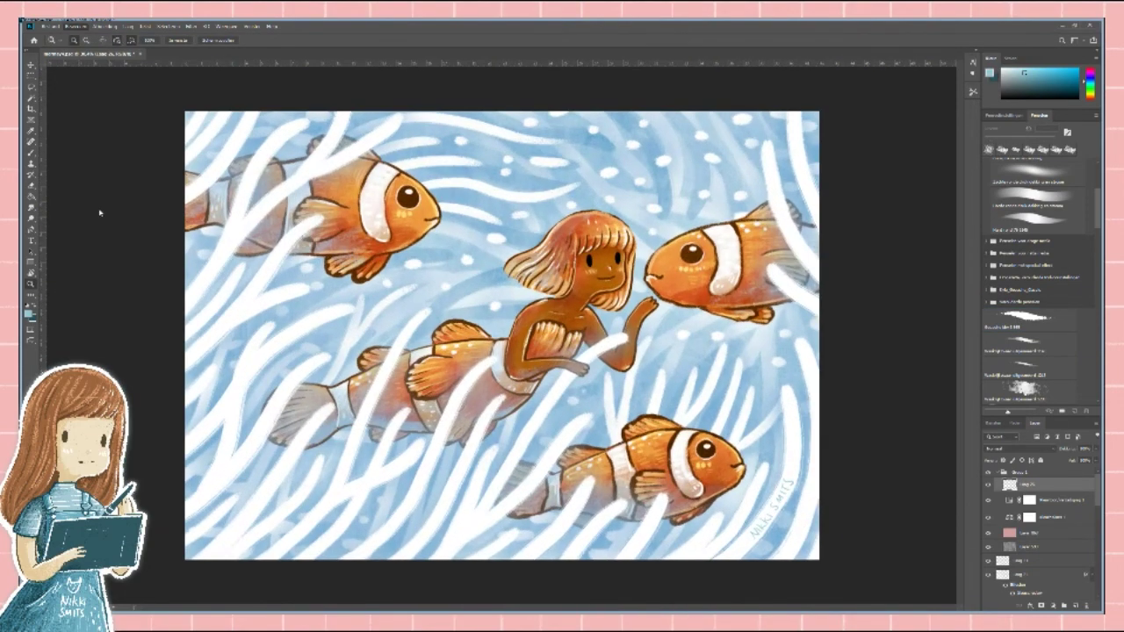
Step through the fish layers with Alt+[ and Alt+], painting dark edges on the clownfish fins.
scroll(987, 555, "down", 3)
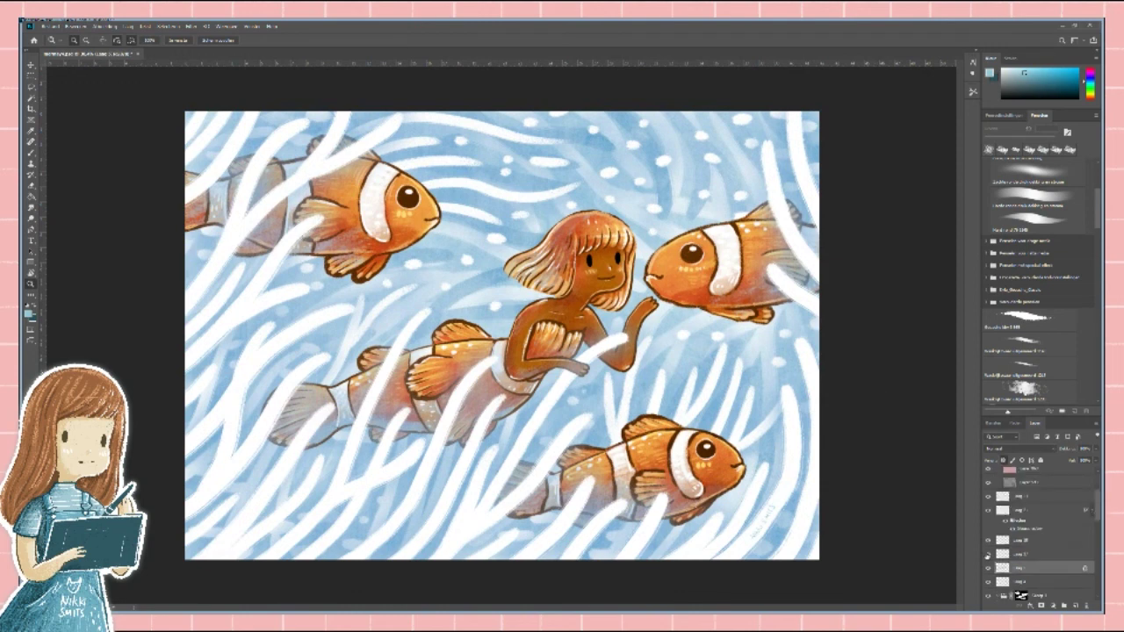
left_click(1018, 581)
key("b")
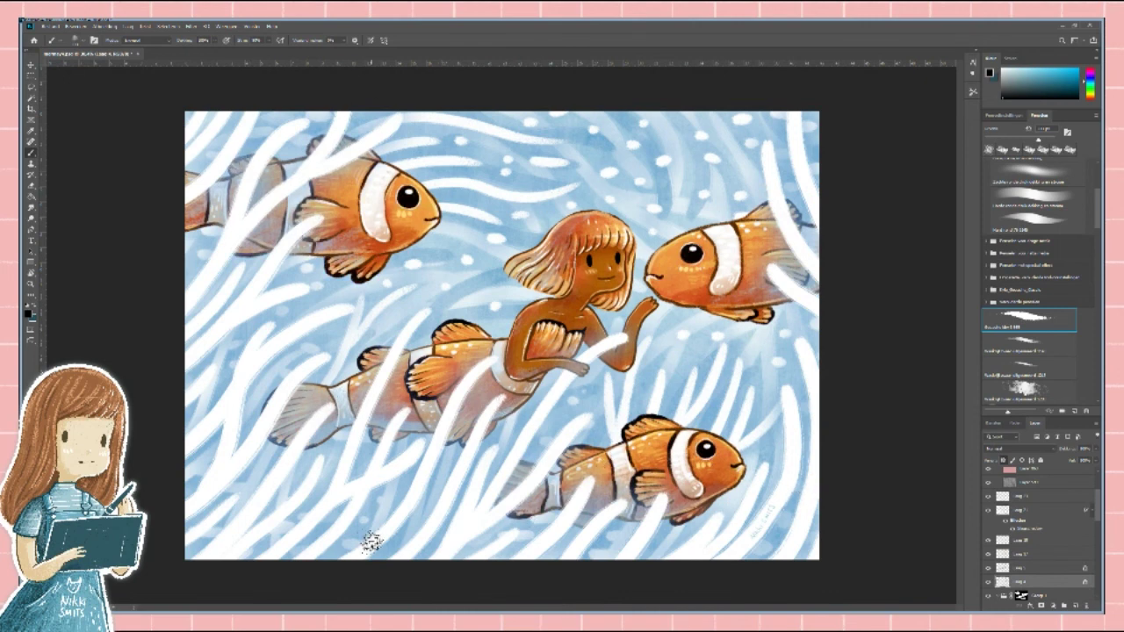
key("alt+bracketright")
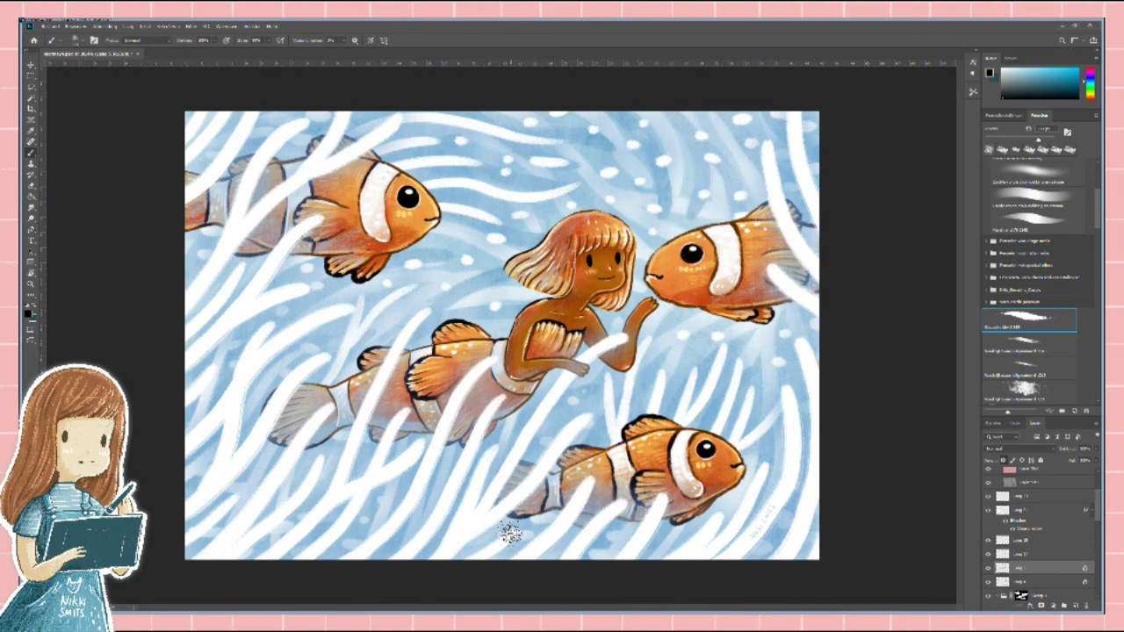
key("alt+bracketright")
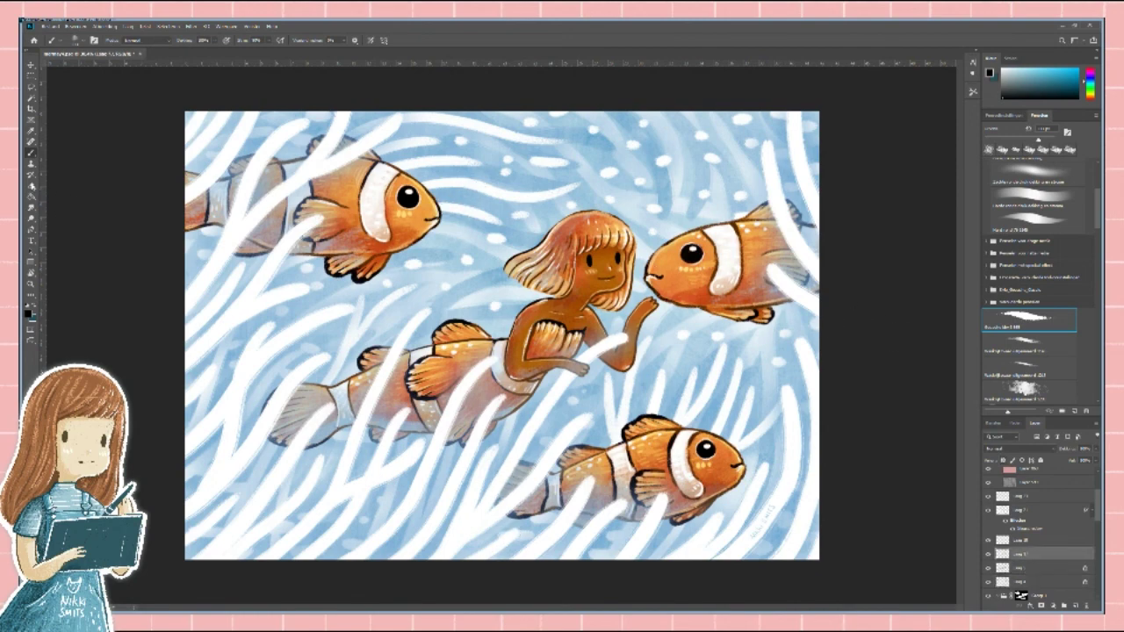
key("e")
key("alt+bracketright")
key("alt+bracketleft")
key("alt+bracketleft")
key("b")
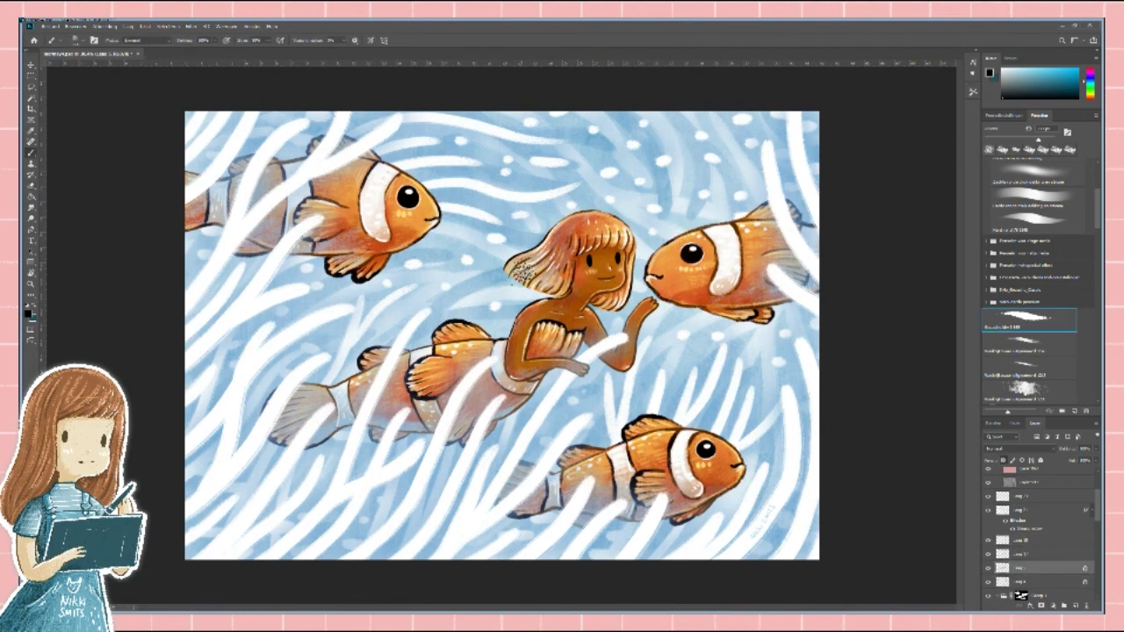
key("z")
scroll(359, 296, "up", 2)
scroll(728, 426, "down", 4)
scroll(65, 114, "up", 1)
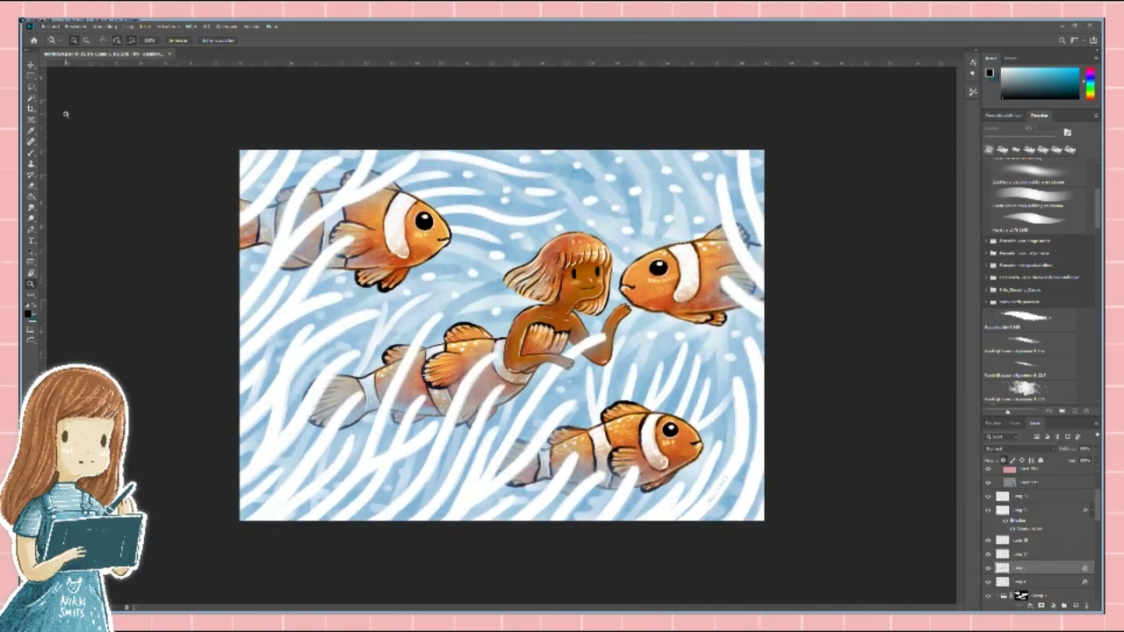